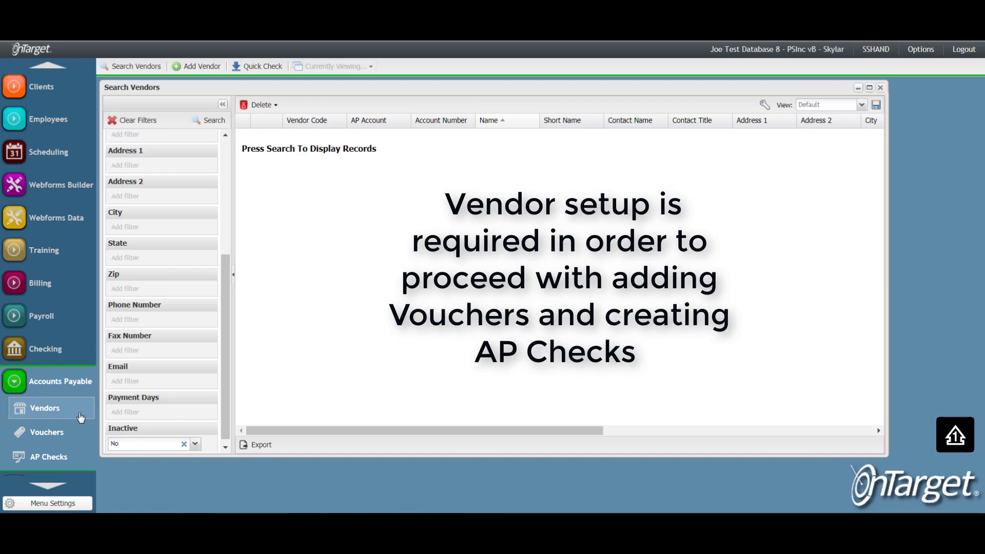
# Step: Start a new vendor with vendor code R1 and short name Rent-Charlot
pyautogui.scroll(5, 189, 242)
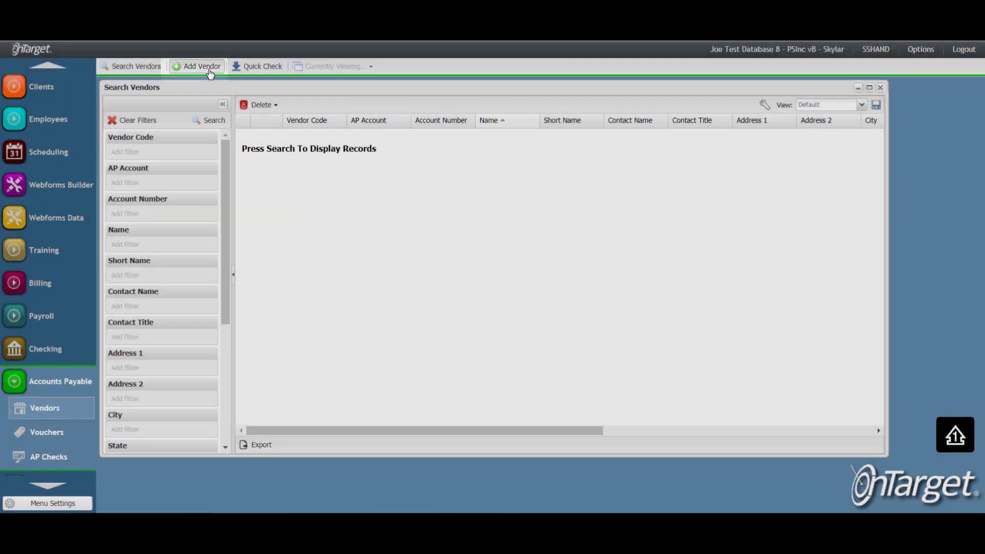
pyautogui.click(210, 73)
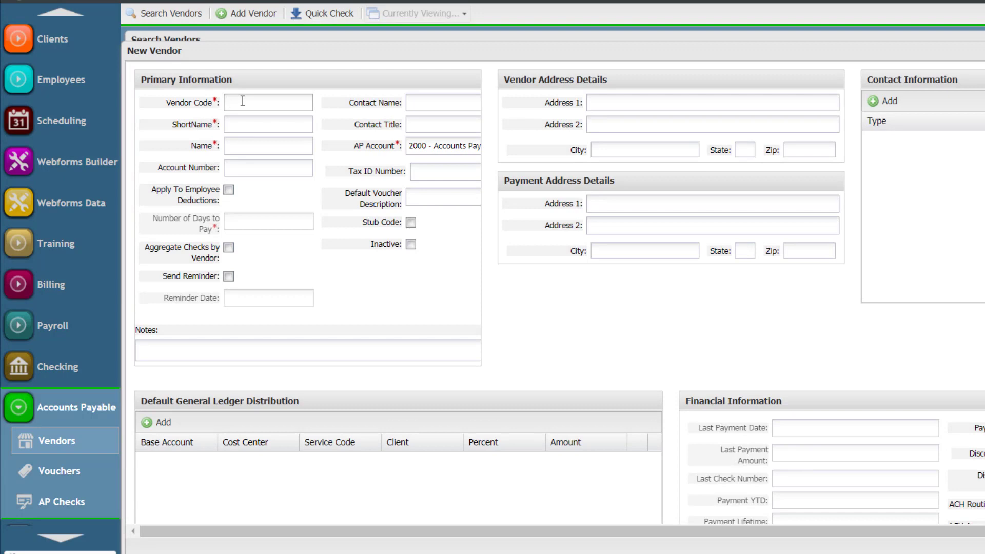
pyautogui.write('R1')
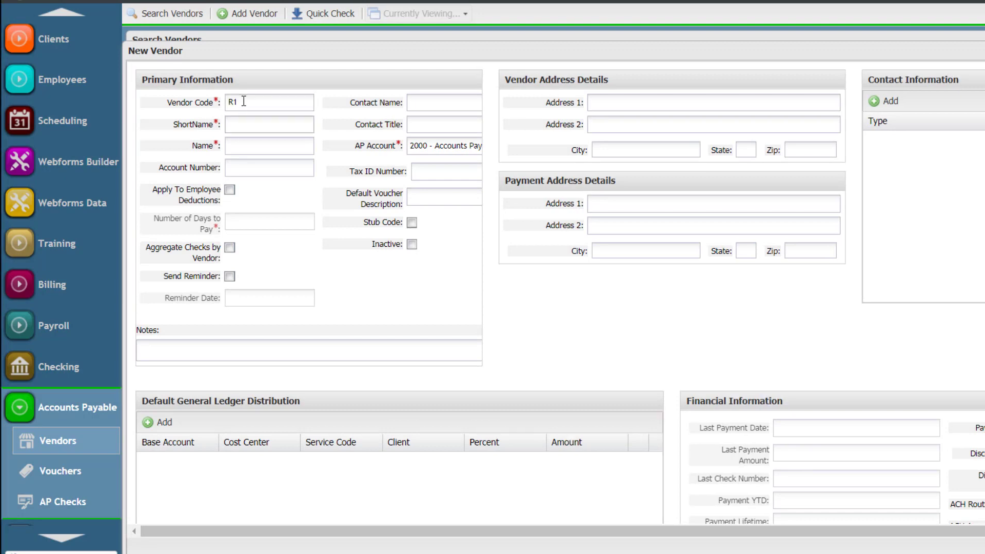
pyautogui.press('Tab')
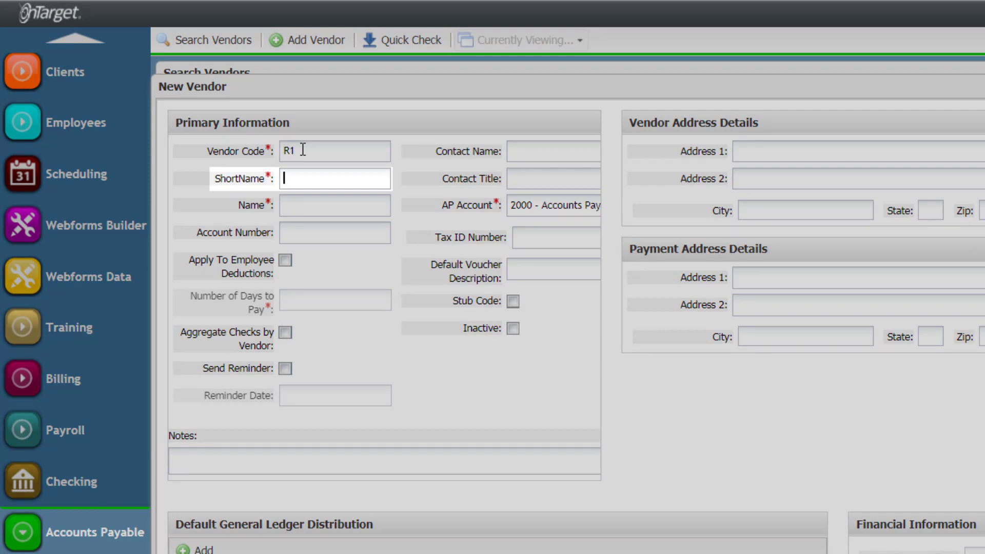
pyautogui.write('Rent')
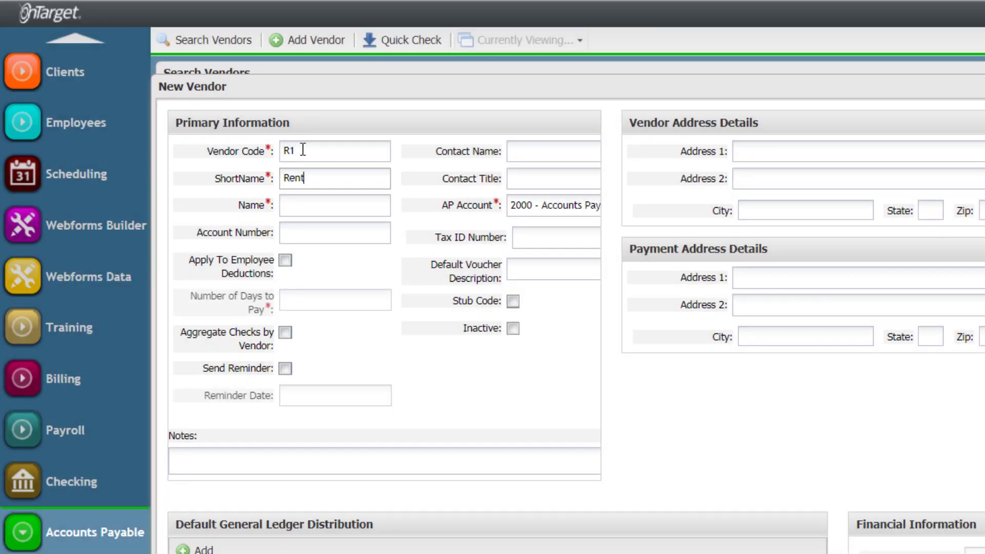
pyautogui.write('-Charlot')
pyautogui.press('Tab')
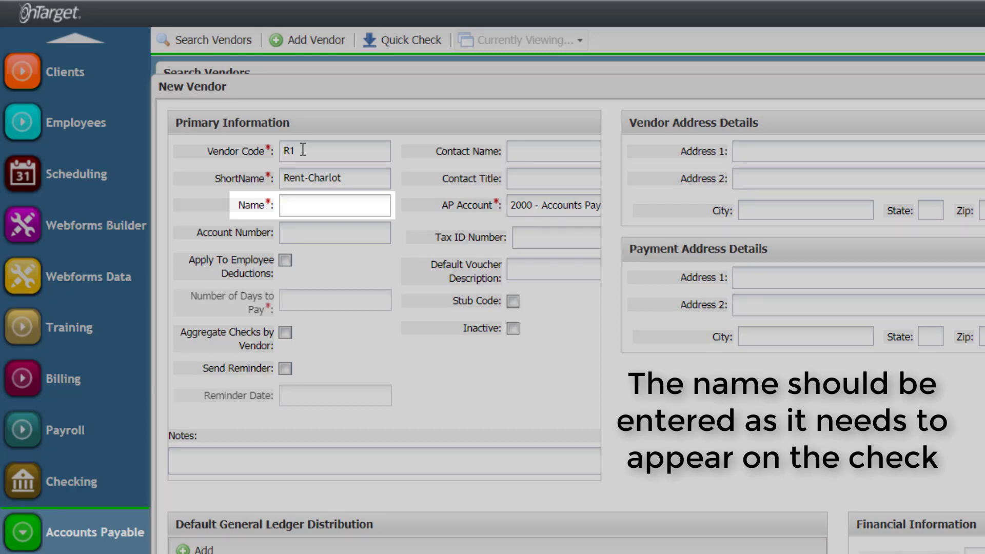
# Step: Enter John Doe Mortgage Company as the vendor name and J & J Rent Payments as its account, and apply the vendor to employee deductions
pyautogui.write('John Doe Mortgage Company')
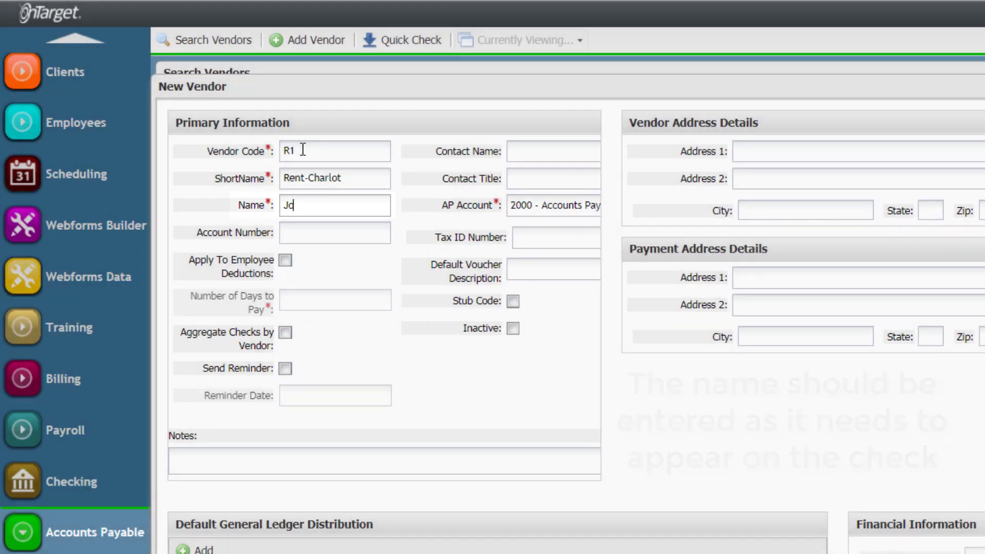
pyautogui.press('Tab')
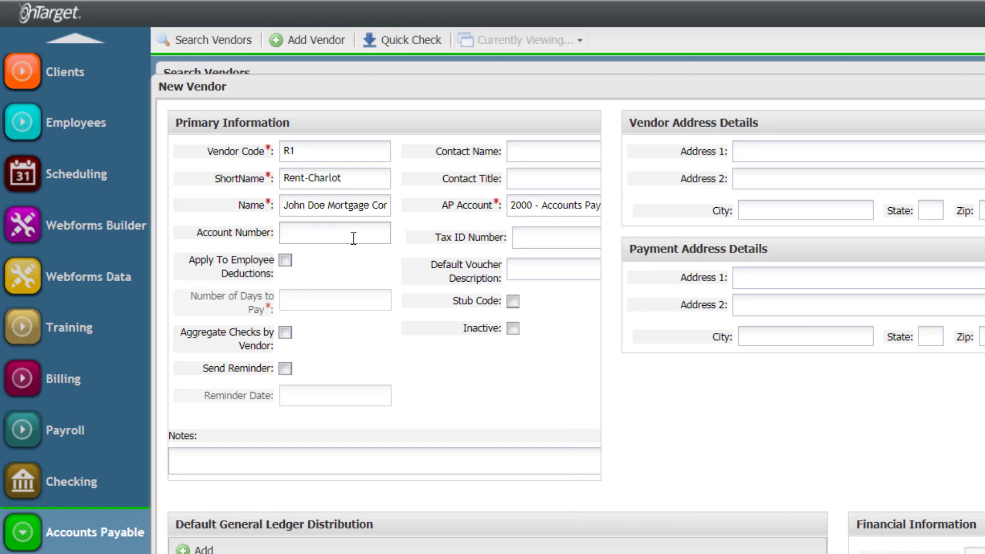
pyautogui.write('J & J Rent Payments')
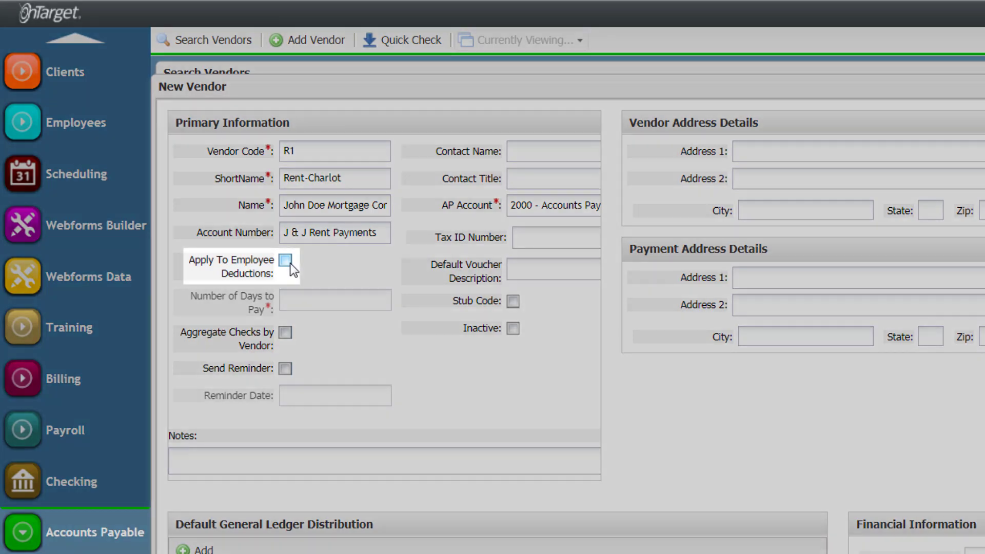
pyautogui.click(286, 260)
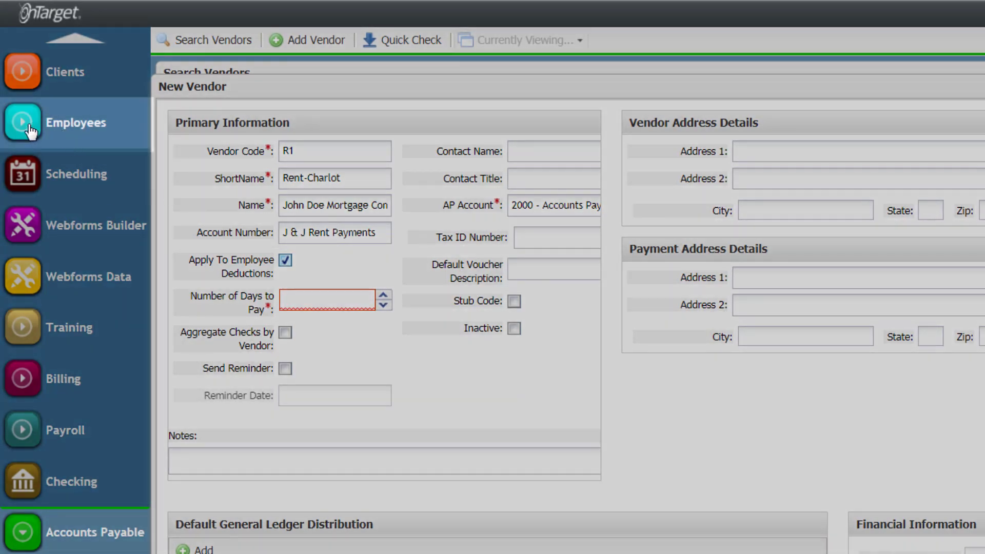
# Step: Open the record of the Associate Professional in the employee list and show its miscellaneous deductions
pyautogui.click(30, 128)
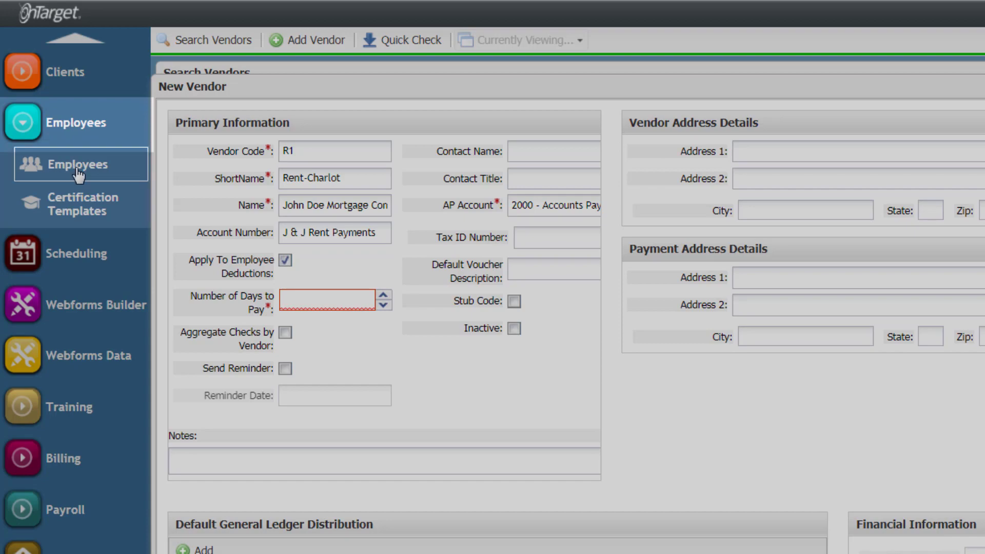
pyautogui.click(78, 172)
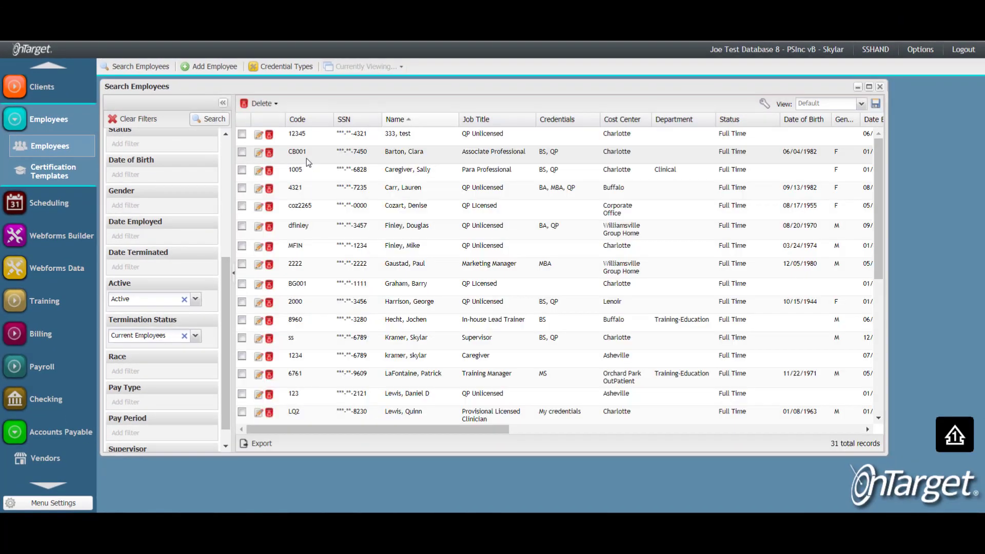
pyautogui.click(306, 158)
pyautogui.doubleClick(306, 158)
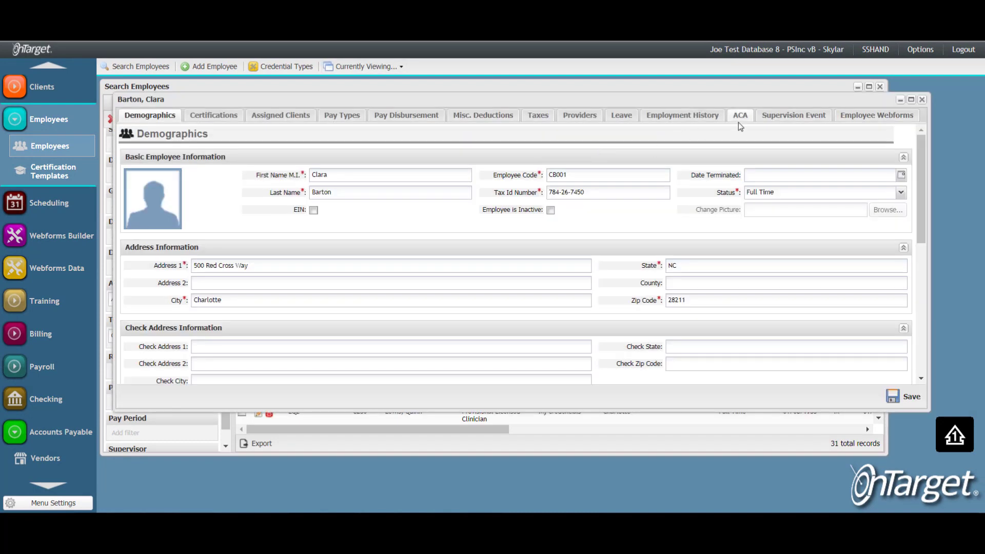
pyautogui.click(486, 116)
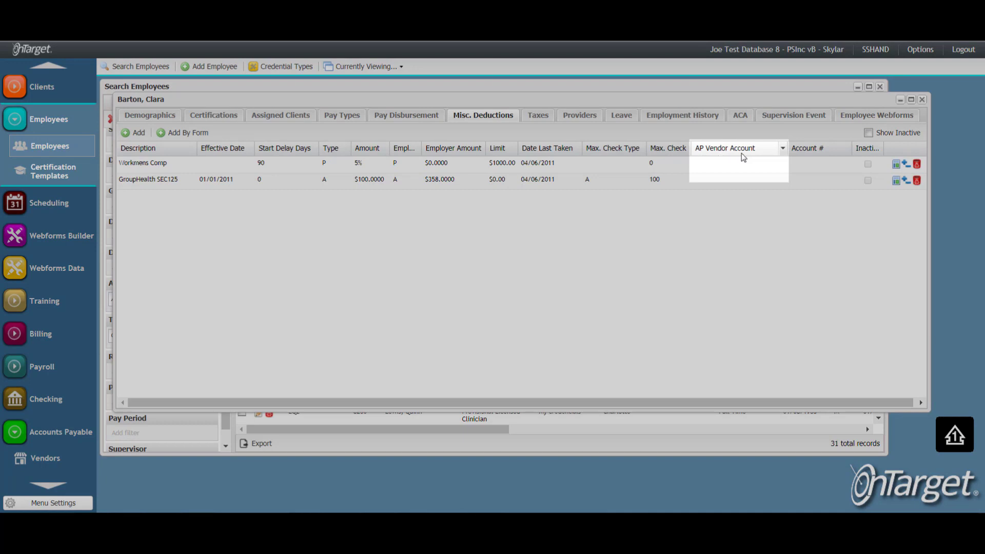
# Step: Check the AP vendor account choices for the Workmens Comp deduction and cancel the row edit
pyautogui.doubleClick(770, 165)
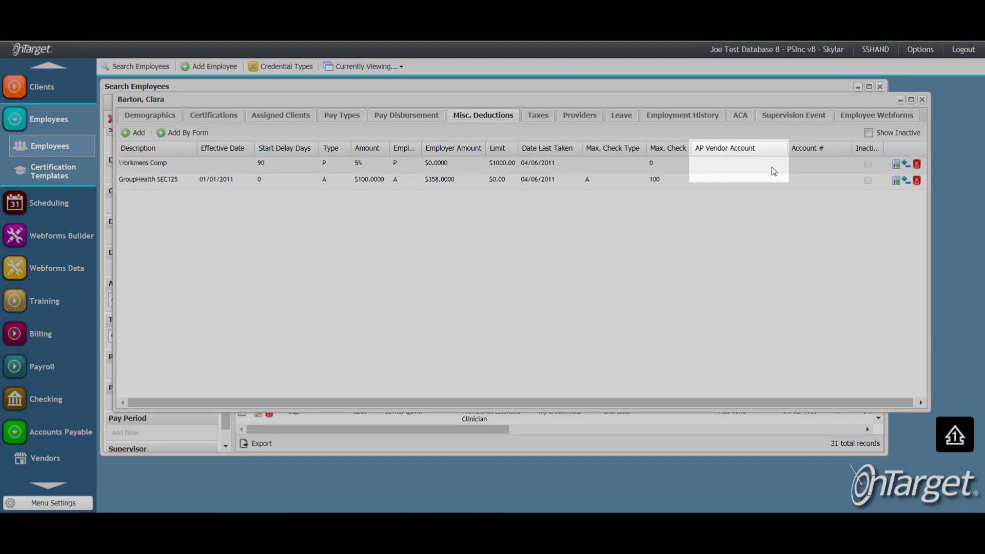
pyautogui.click(781, 164)
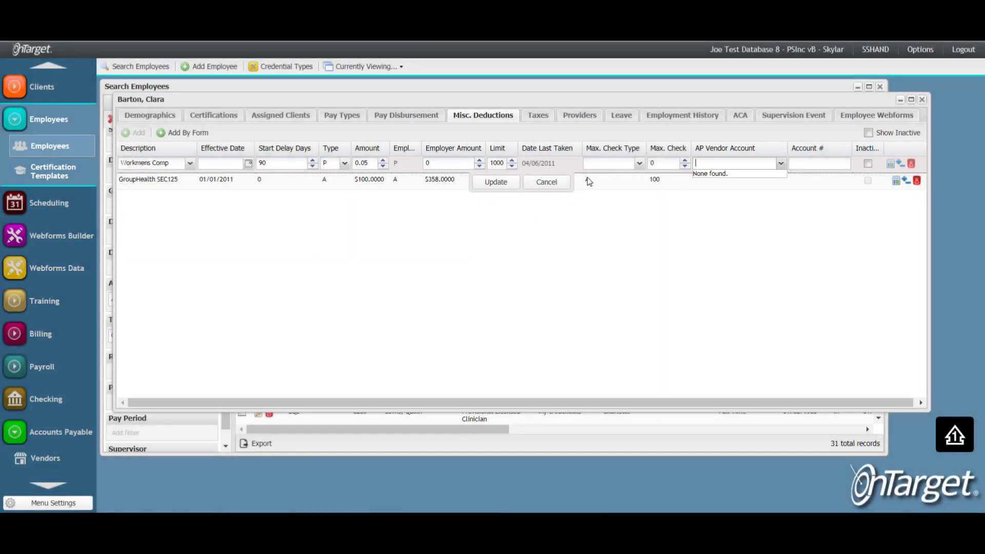
pyautogui.click(556, 186)
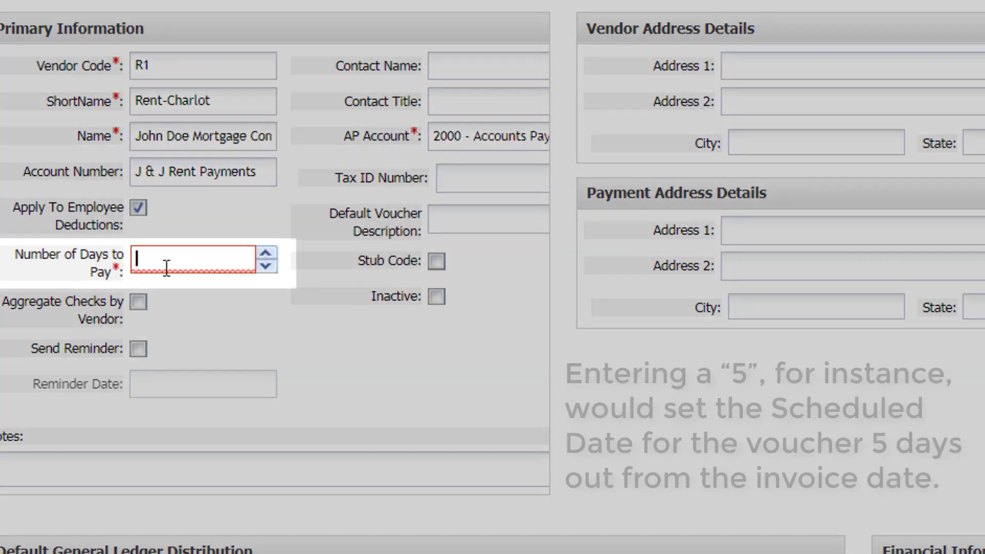
# Step: Enter 5 as the new vendor's number of days to pay and replace it with 0
pyautogui.write('5')
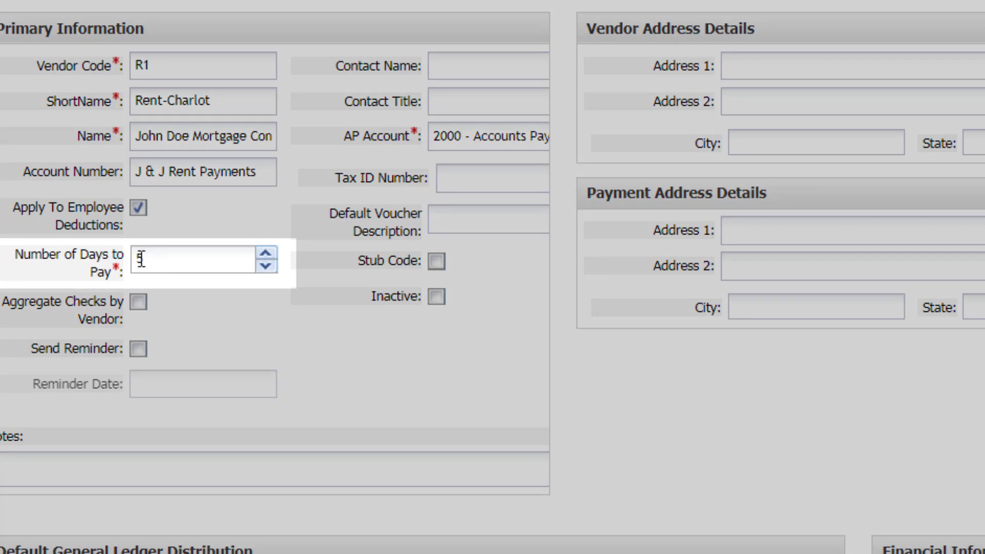
pyautogui.doubleClick(141, 259)
pyautogui.write('0')
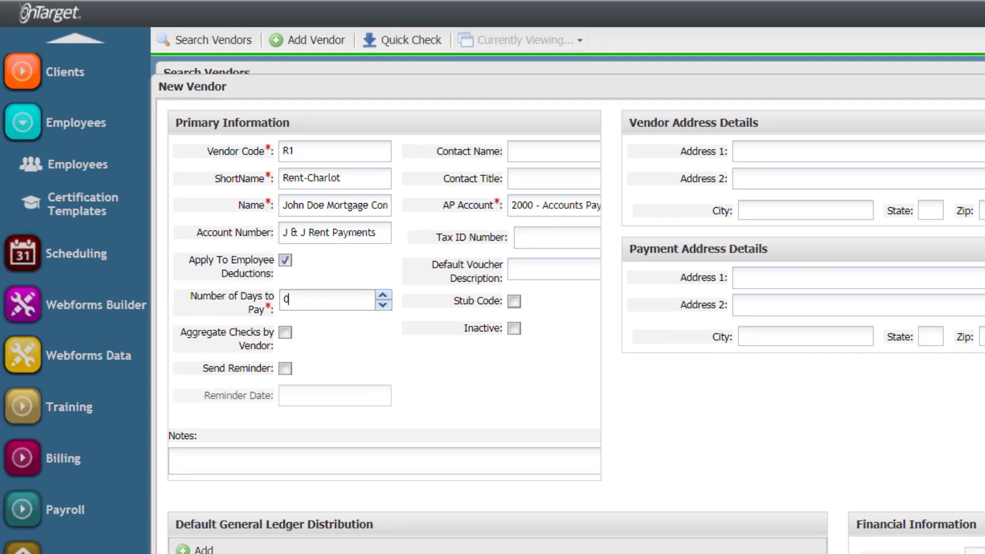
# Step: Enable check aggregation by vendor and the sending of reminders for the new vendor
pyautogui.scroll(-8, 576, 327)
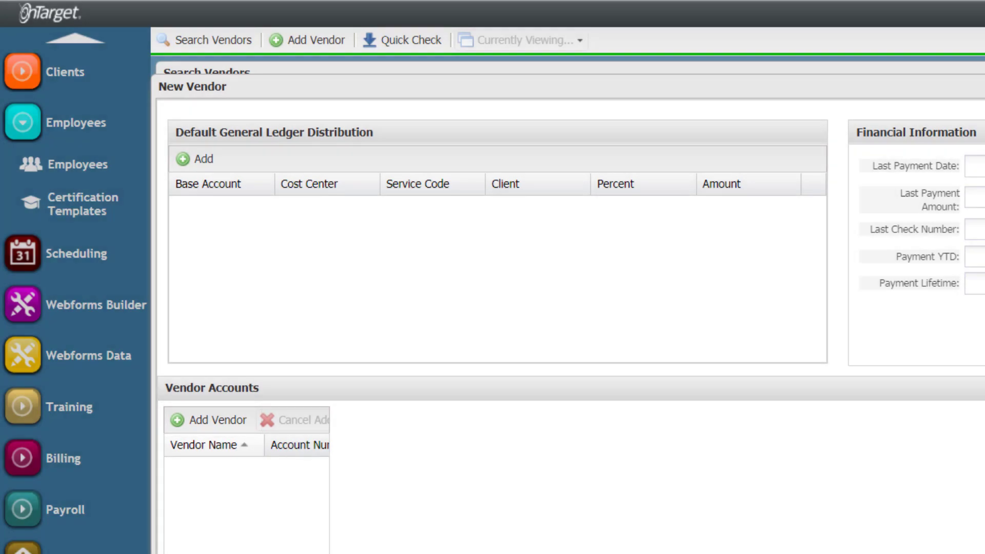
pyautogui.scroll(8, 571, 296)
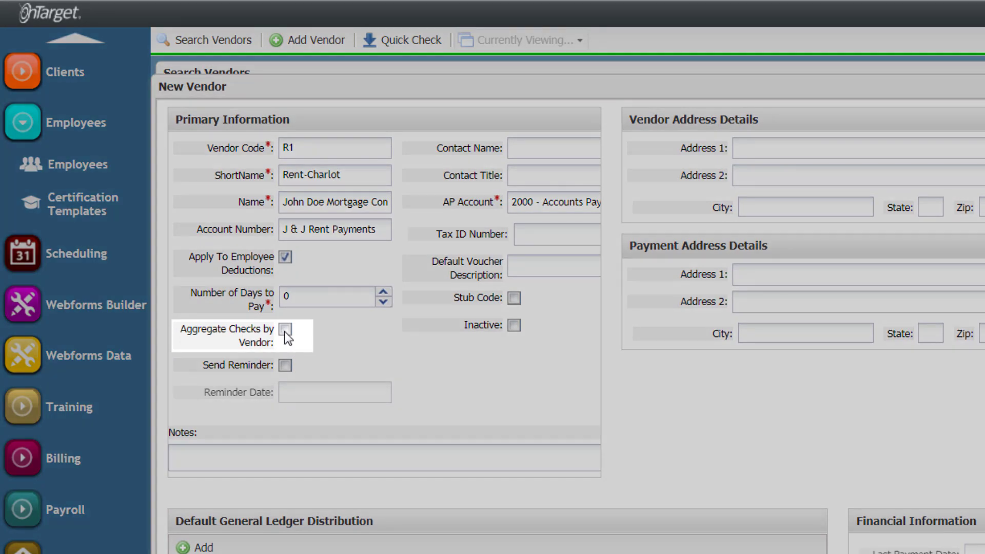
pyautogui.click(285, 330)
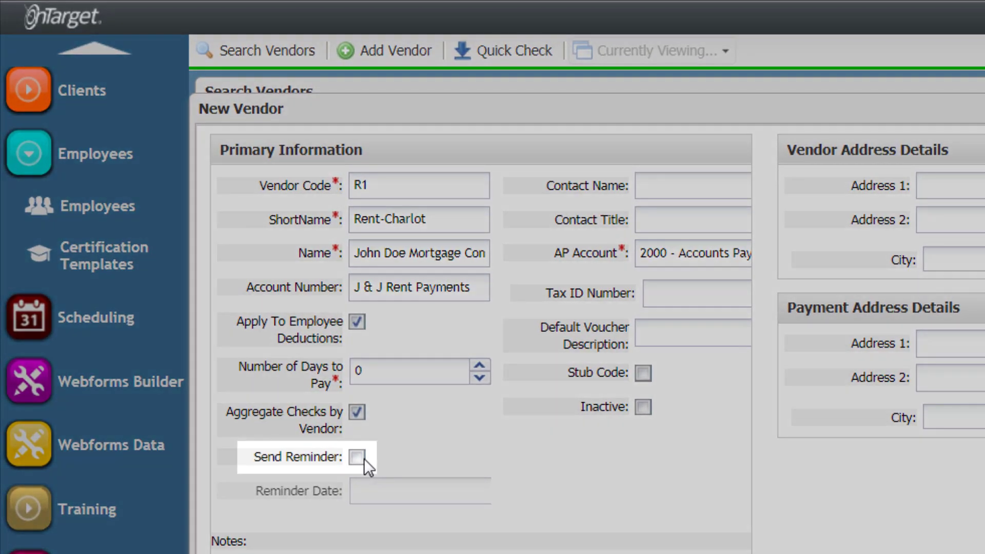
pyautogui.click(360, 457)
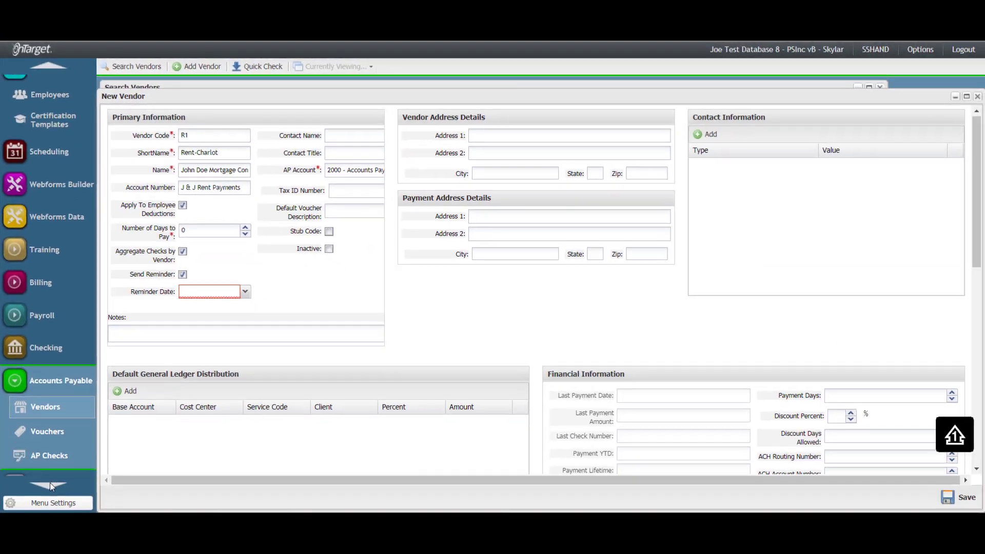
# Step: Allow the Vendors section with its permissions, including Receive Reminder, in the Billing role's desktop security
pyautogui.click(51, 482)
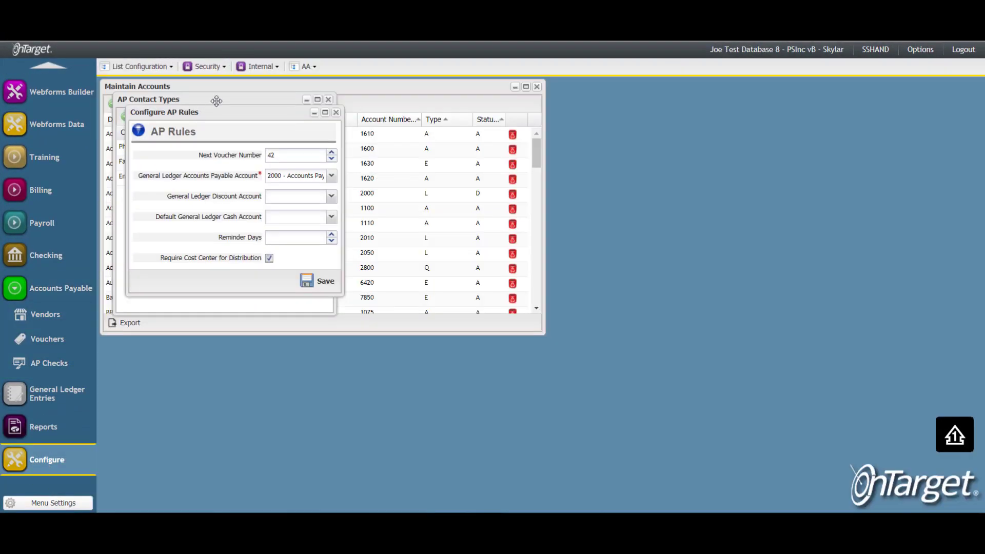
pyautogui.click(208, 66)
pyautogui.click(220, 99)
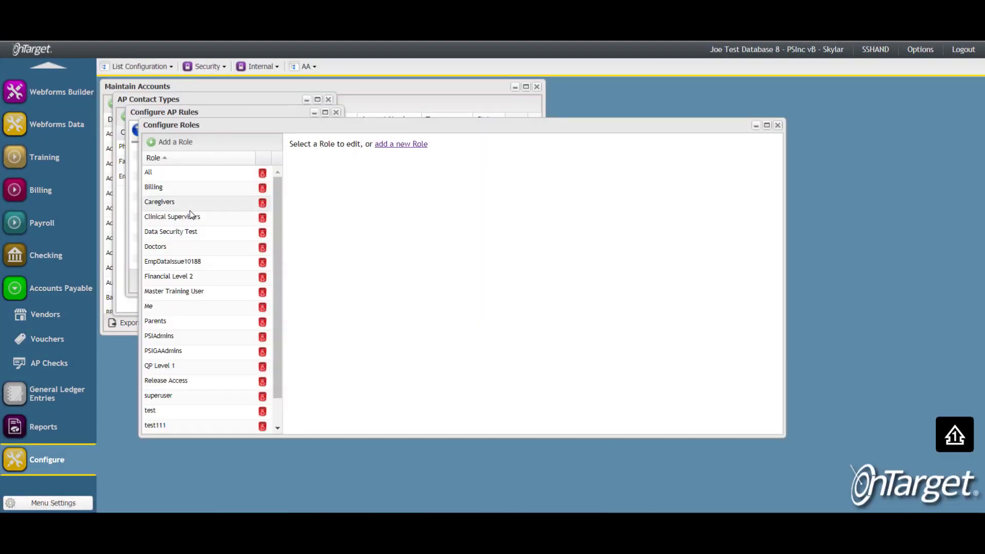
pyautogui.click(195, 188)
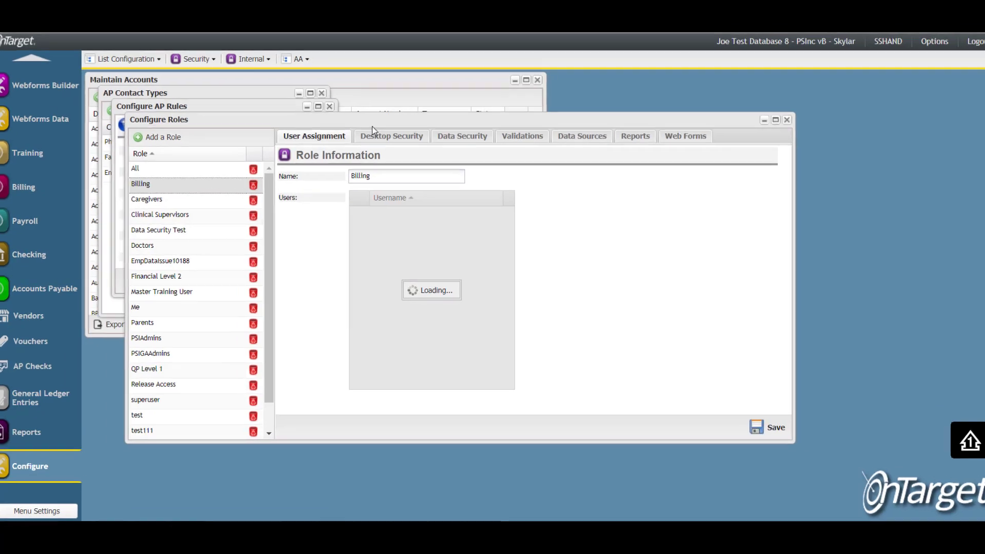
pyautogui.click(397, 141)
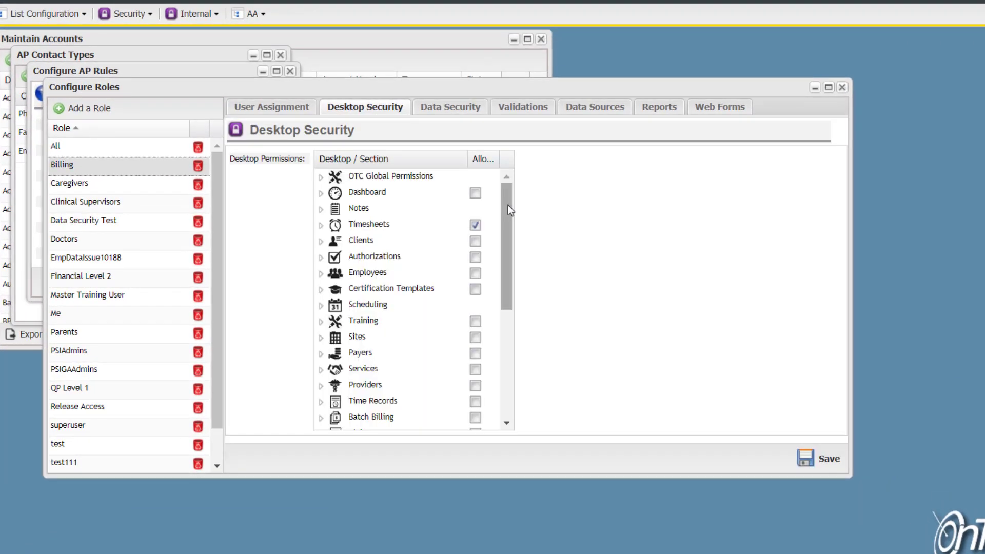
pyautogui.moveTo(508, 204); pyautogui.dragTo(516, 330)
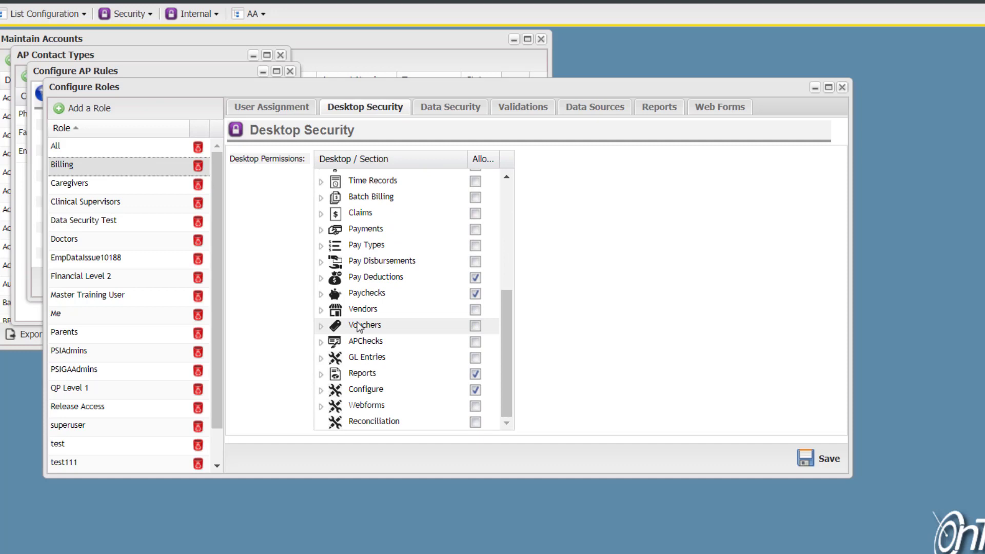
pyautogui.click(321, 310)
pyautogui.click(475, 310)
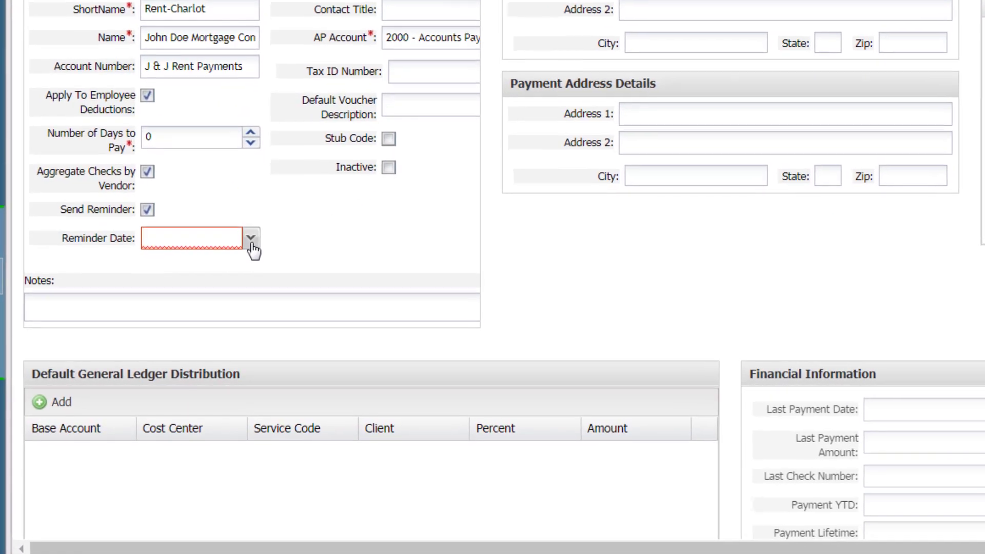
# Step: Set the new vendor's reminder dates to 1, 3 and 5
pyautogui.click(251, 247)
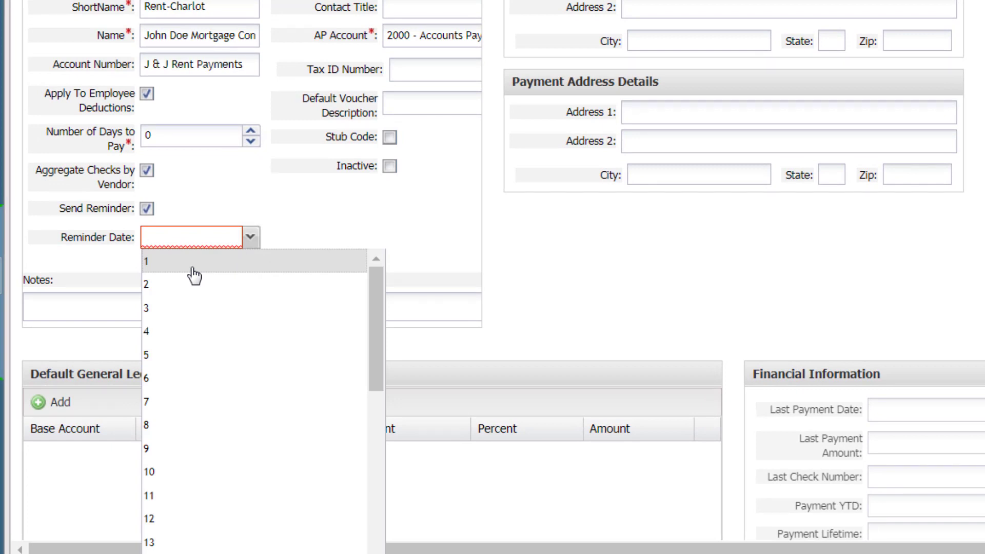
pyautogui.write('1')
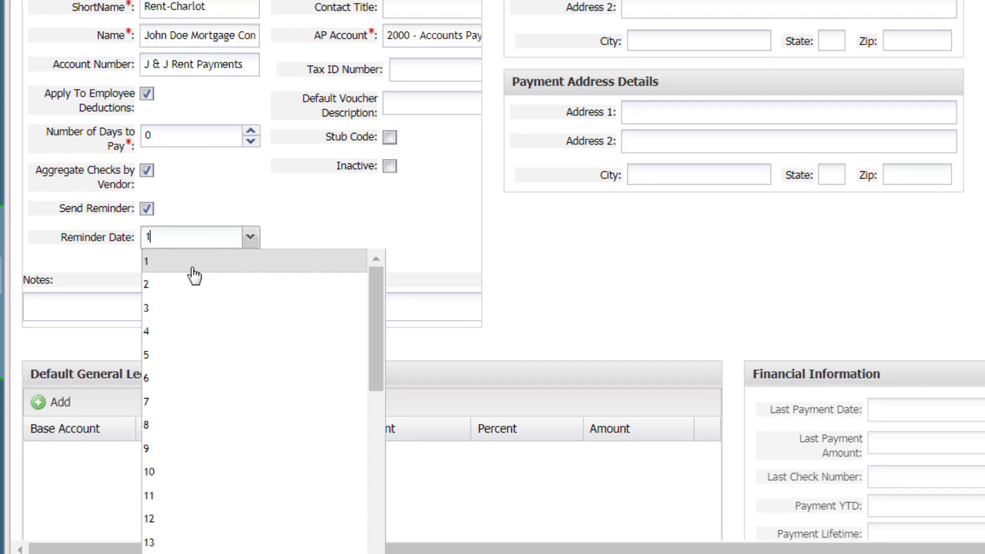
pyautogui.click(193, 315)
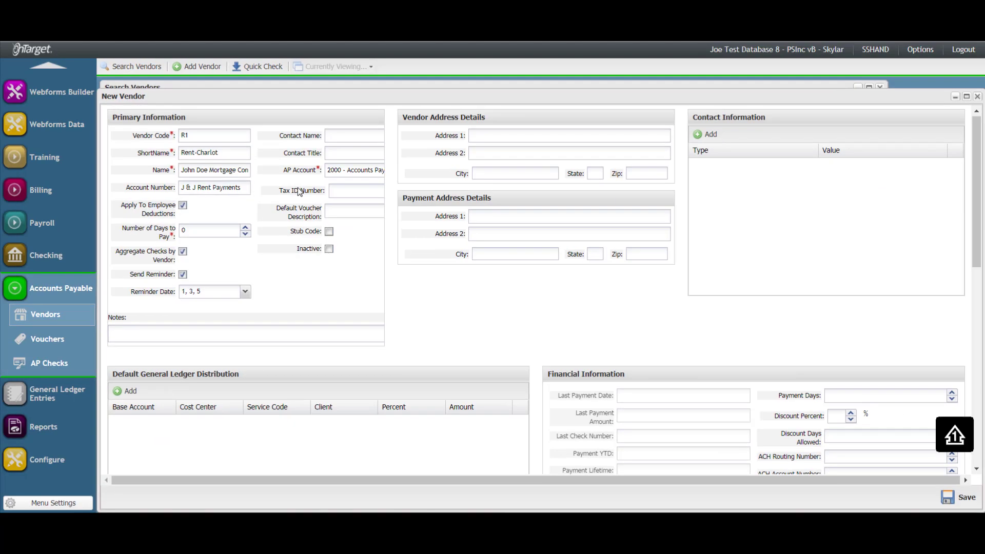
pyautogui.click(338, 139)
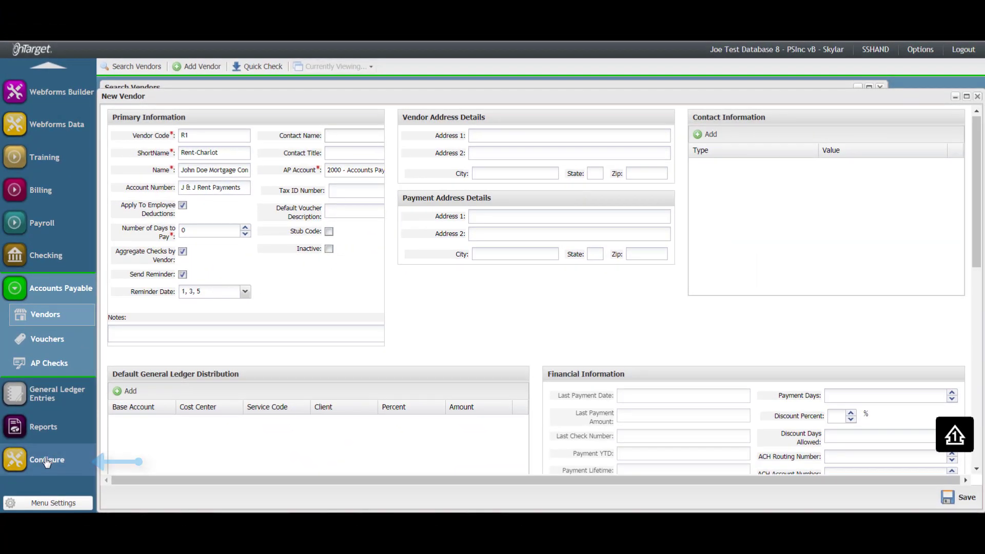
# Step: Open the Accounts Payable rules in the list configuration
pyautogui.click(72, 454)
pyautogui.click(138, 66)
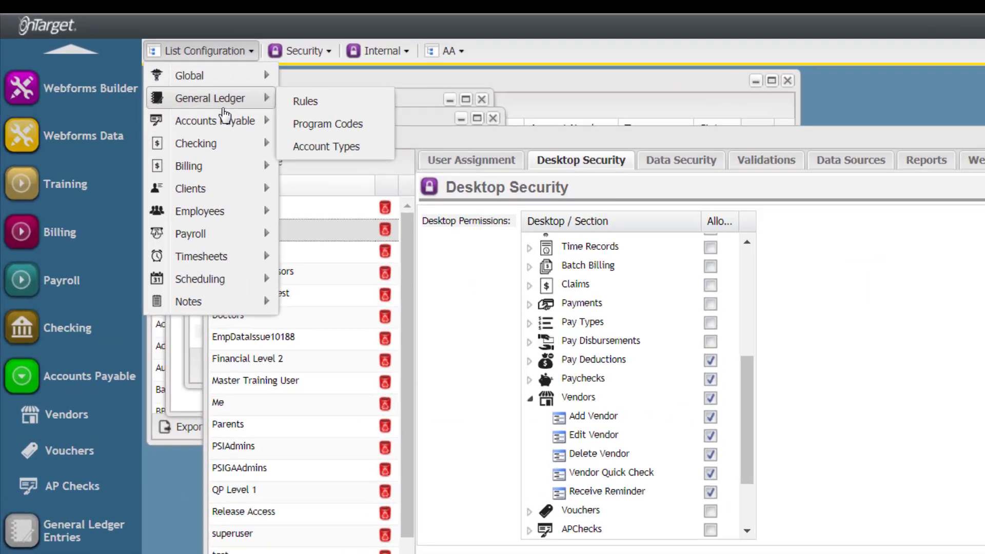
pyautogui.moveTo(130, 114)
pyautogui.click(206, 116)
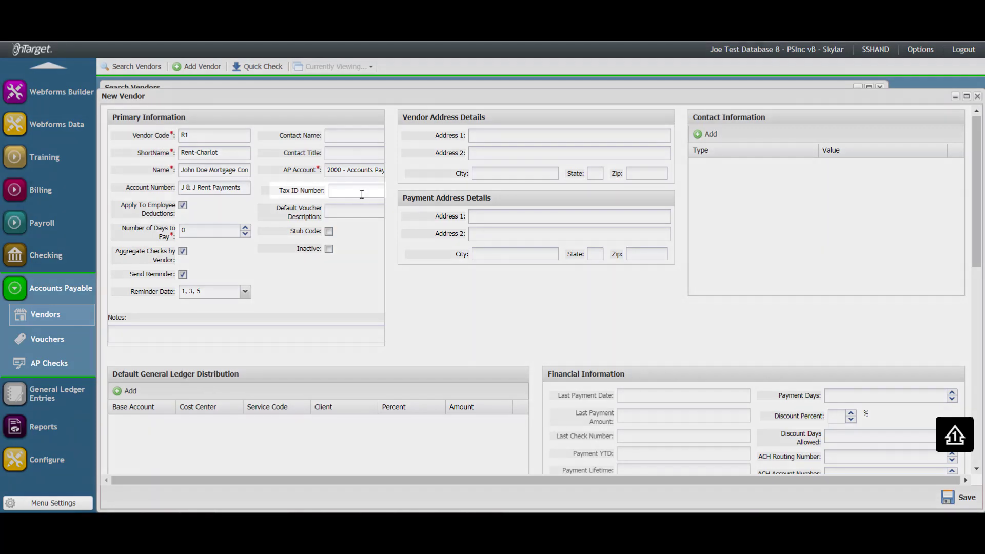
# Step: Set the new vendor's default voucher description to Rent and enable its Stub Code option
pyautogui.click(361, 194)
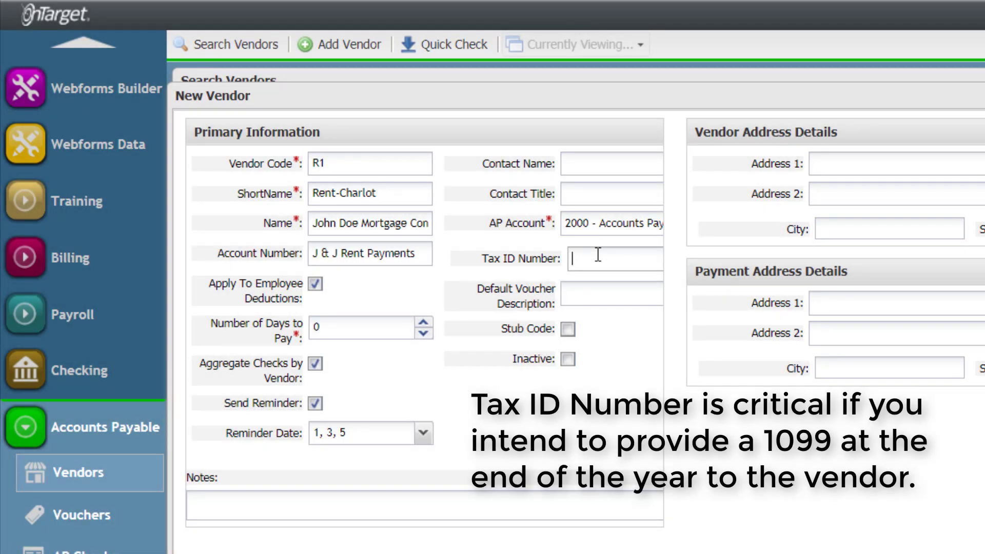
pyautogui.click(594, 295)
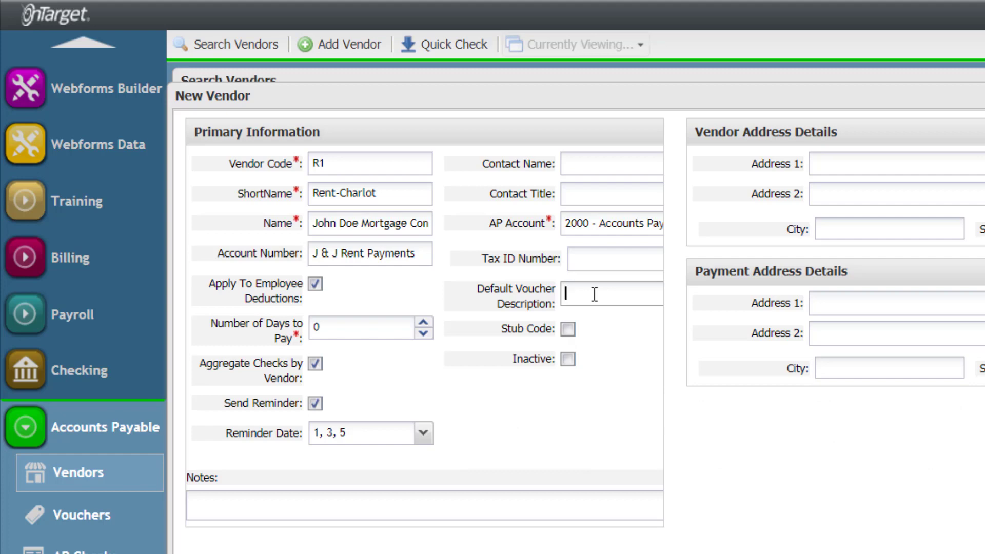
pyautogui.write('Rent')
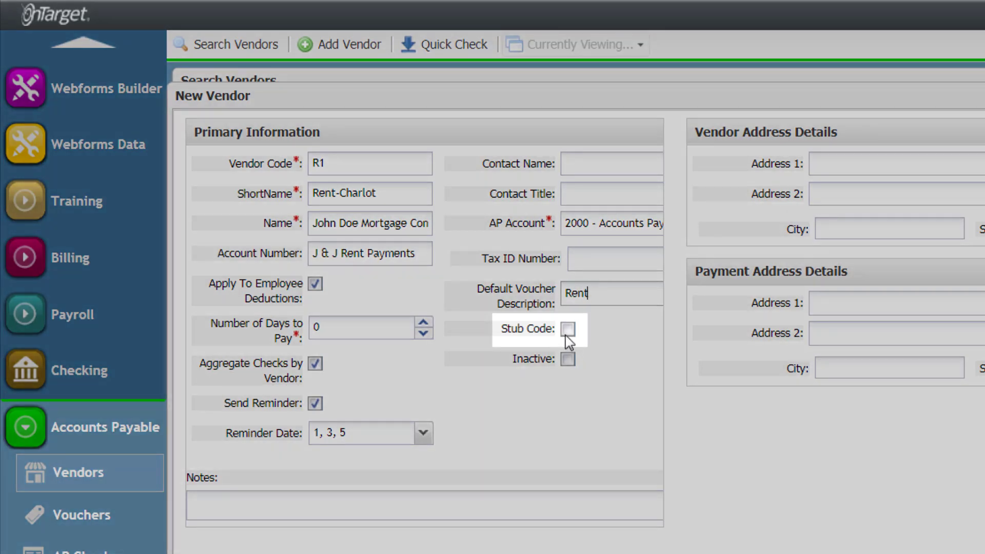
pyautogui.click(566, 336)
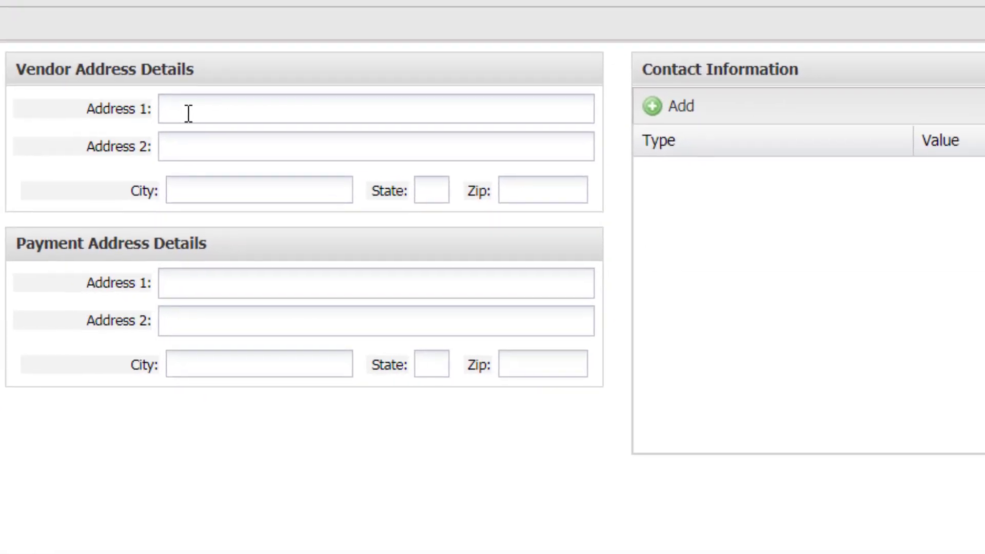
pyautogui.click(188, 113)
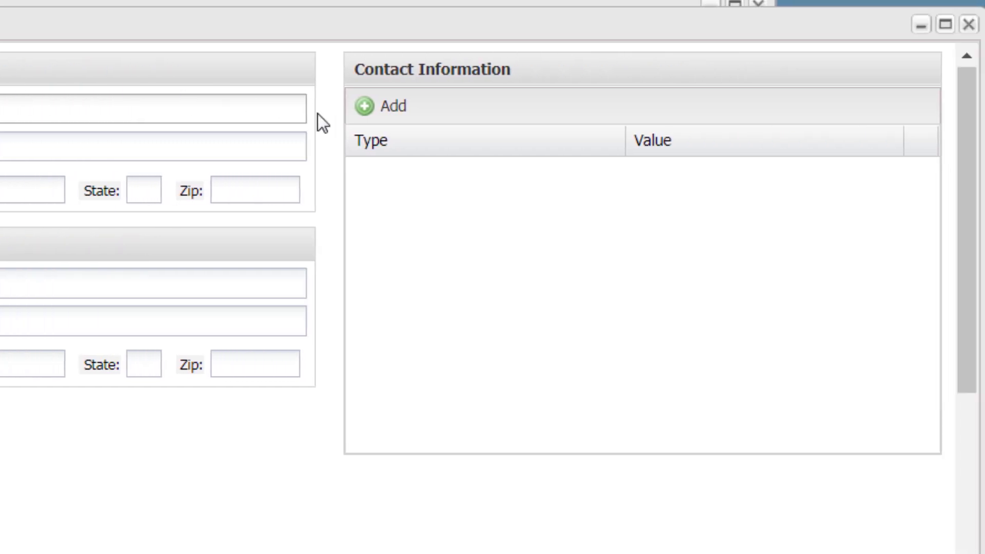
pyautogui.click(389, 119)
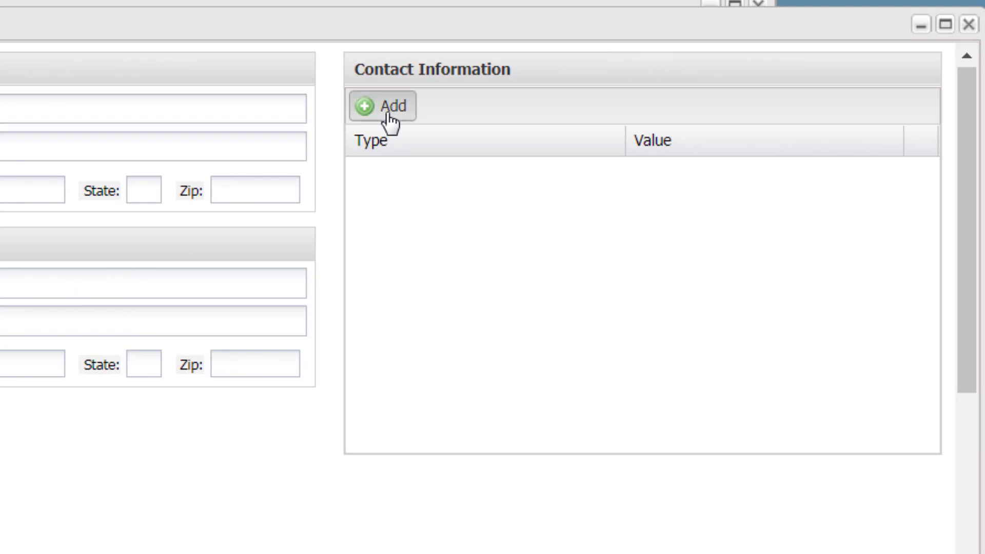
pyautogui.click(611, 176)
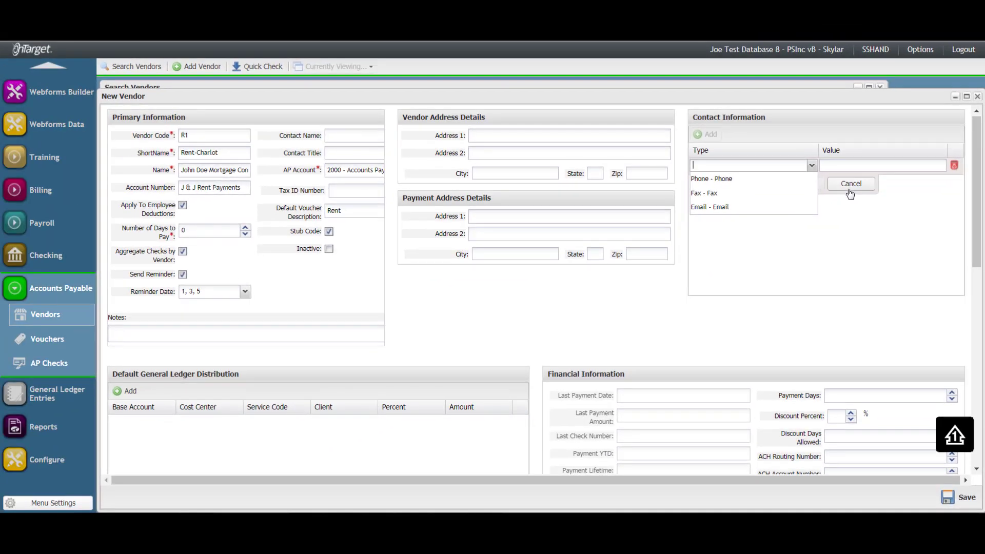
pyautogui.click(691, 223)
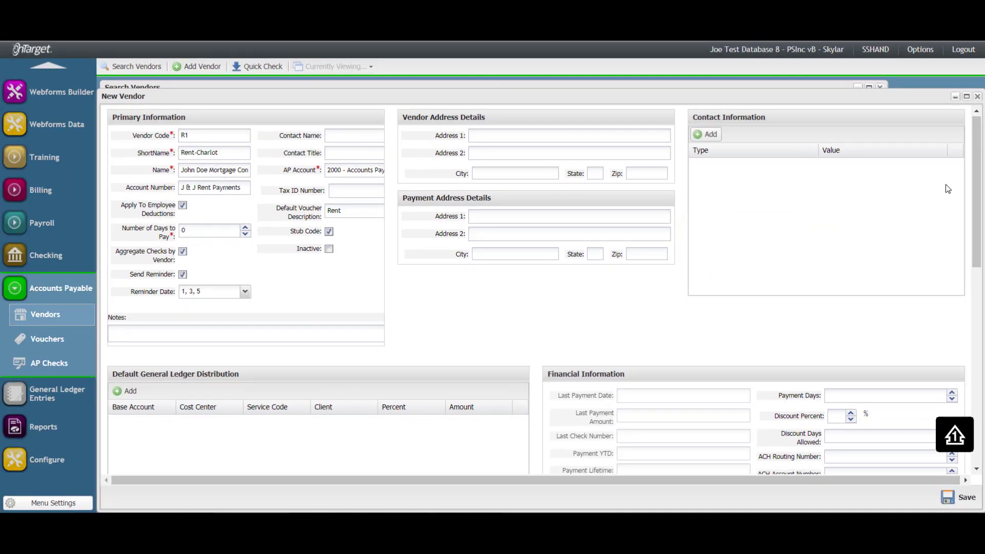
# Step: Add a default general ledger distribution line with base account 7000 - Rent, cost center Asheville and percent 1
pyautogui.moveTo(979, 199); pyautogui.dragTo(980, 283)
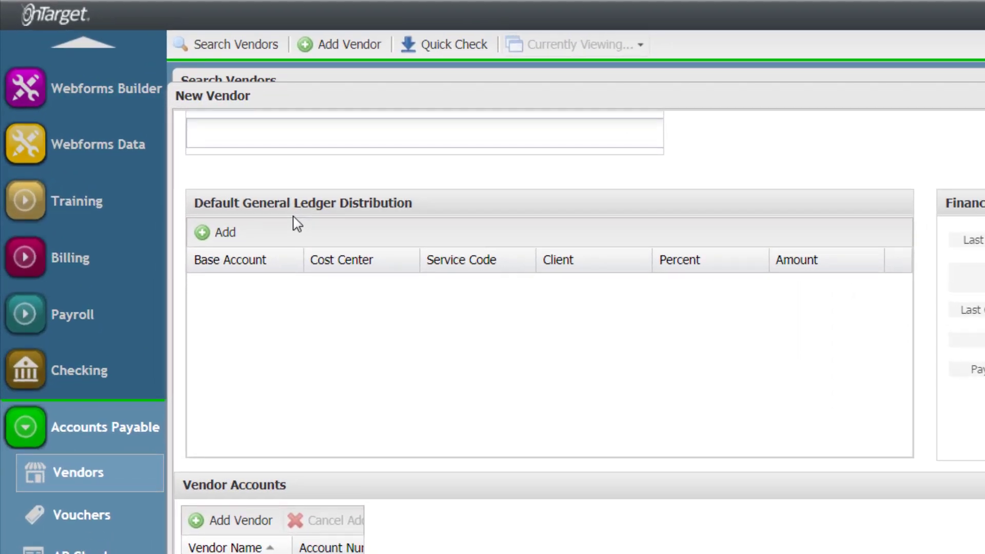
pyautogui.click(229, 236)
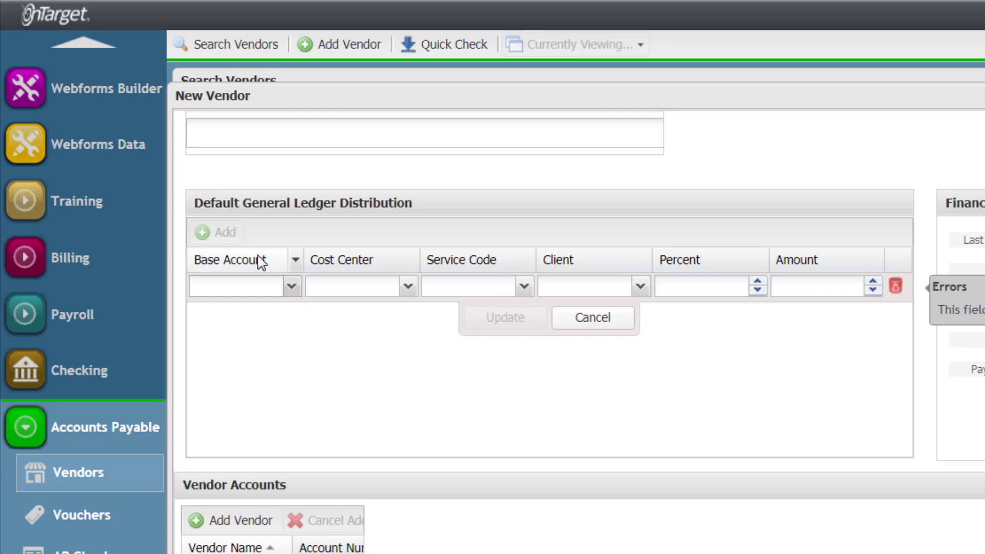
pyautogui.write('rent')
pyautogui.click(275, 312)
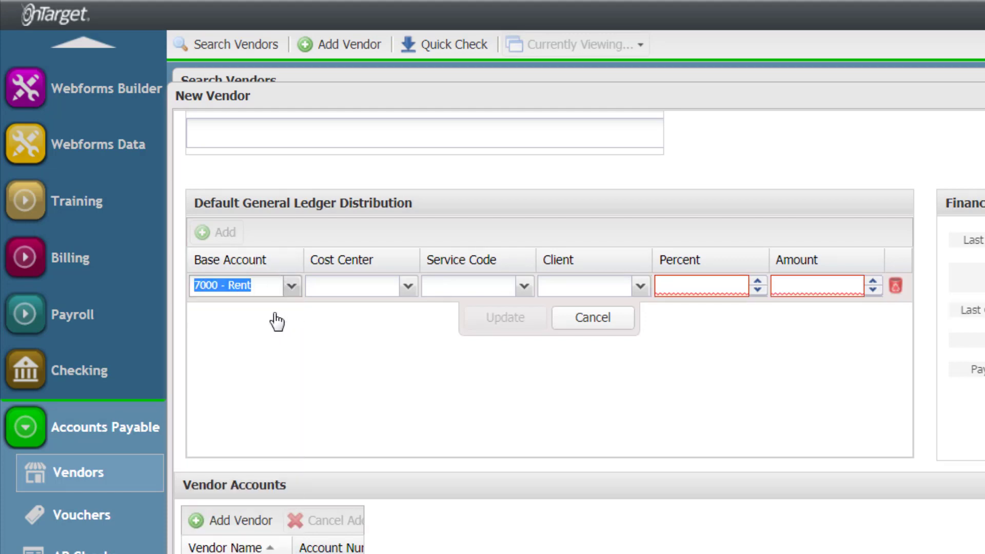
pyautogui.click(409, 287)
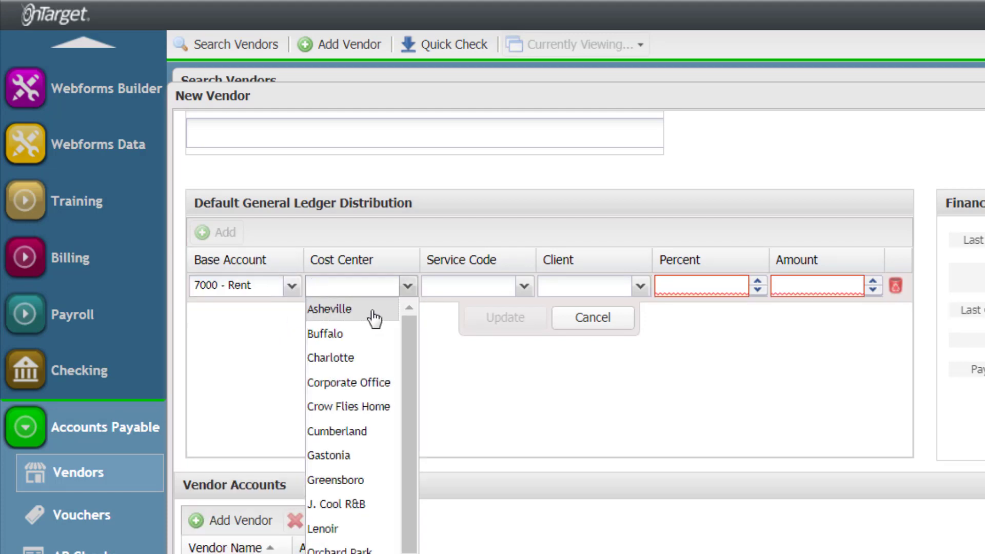
pyautogui.click(374, 310)
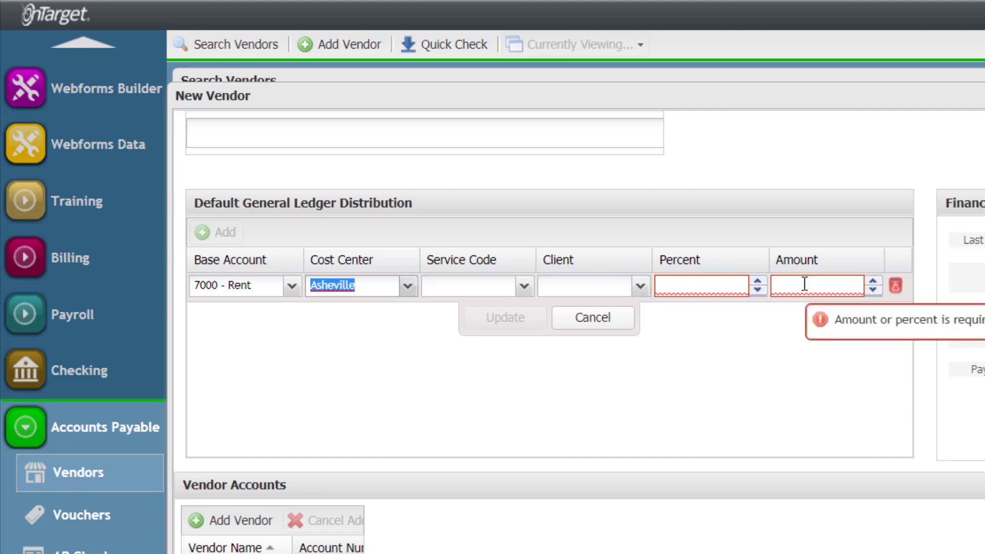
pyautogui.click(719, 281)
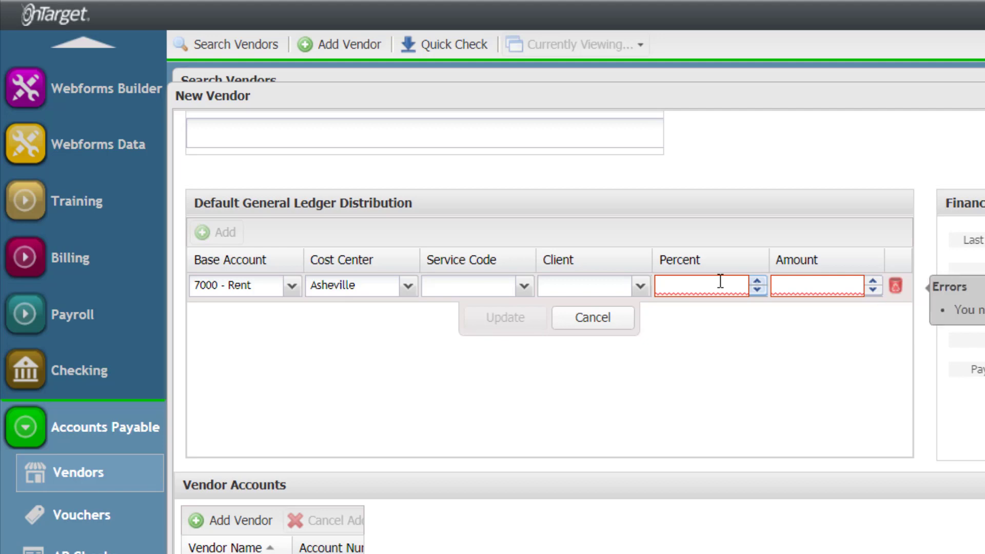
pyautogui.write('1')
pyautogui.click(518, 328)
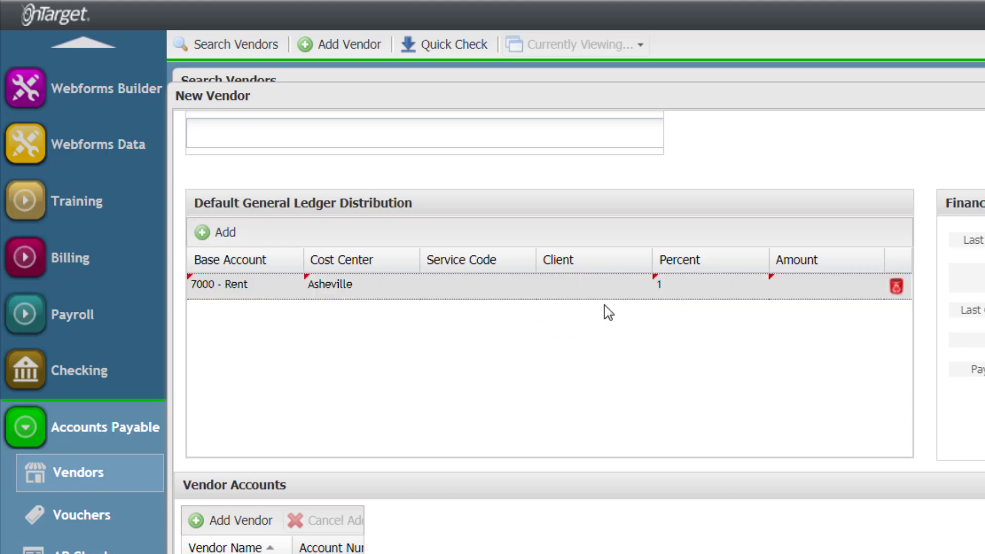
# Step: Set the percent of the Asheville distribution line to .25
pyautogui.doubleClick(674, 288)
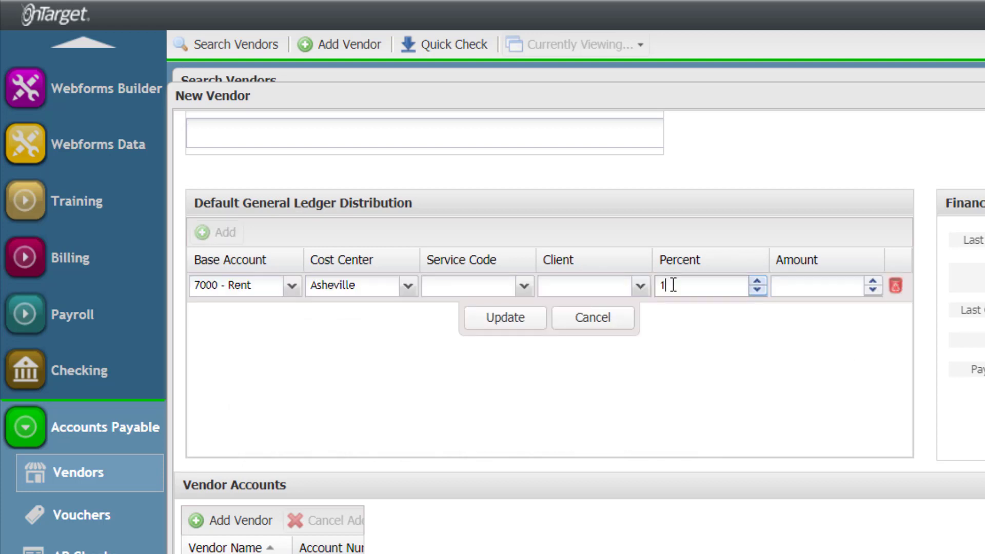
pyautogui.press('BackSpace')
pyautogui.write('.25')
pyautogui.click(523, 324)
# Step: Add 7000 - Rent distribution lines for the Charlotte and Corporate Office cost centers, each with percent .25
pyautogui.click(204, 232)
pyautogui.write('rent')
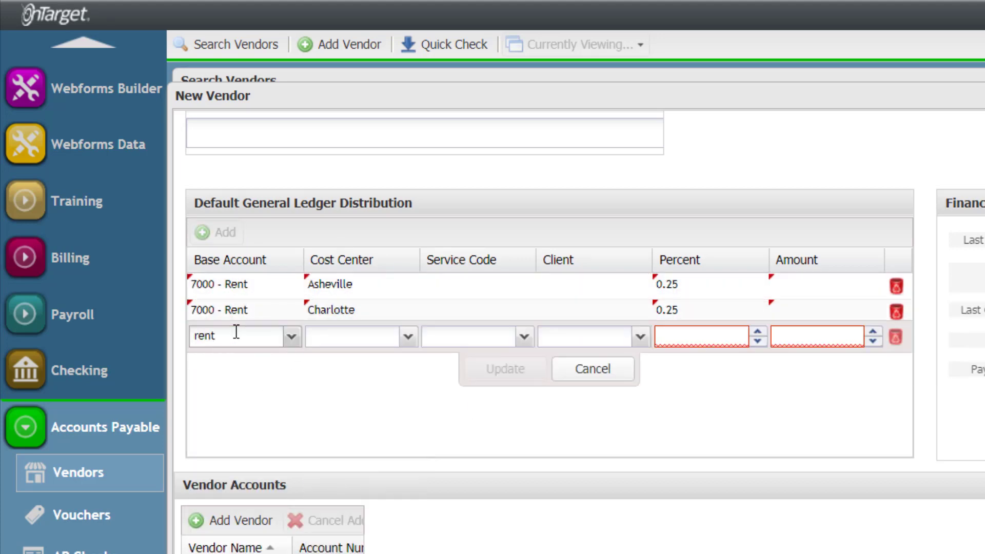
pyautogui.click(236, 354)
pyautogui.click(695, 338)
pyautogui.write('.2')
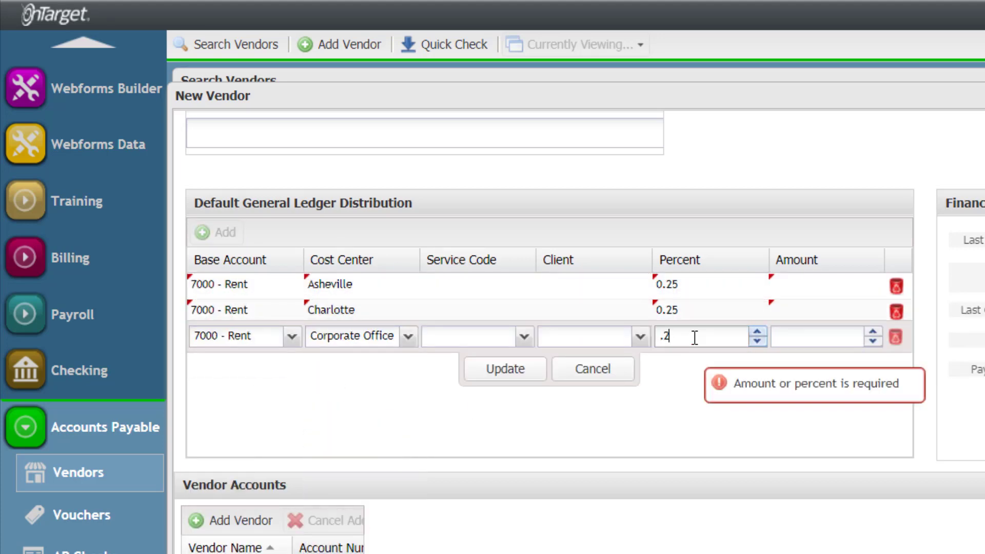
pyautogui.write('5')
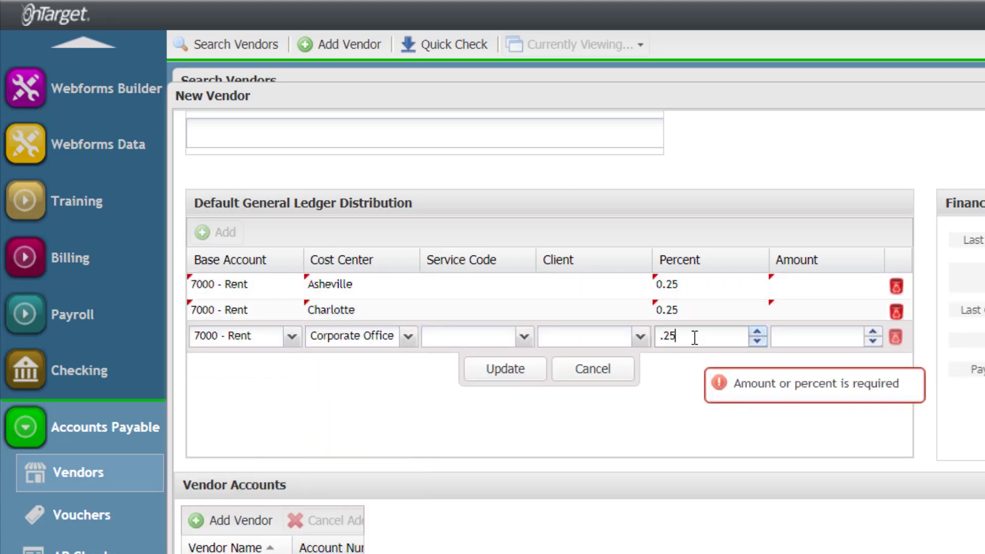
pyautogui.click(521, 374)
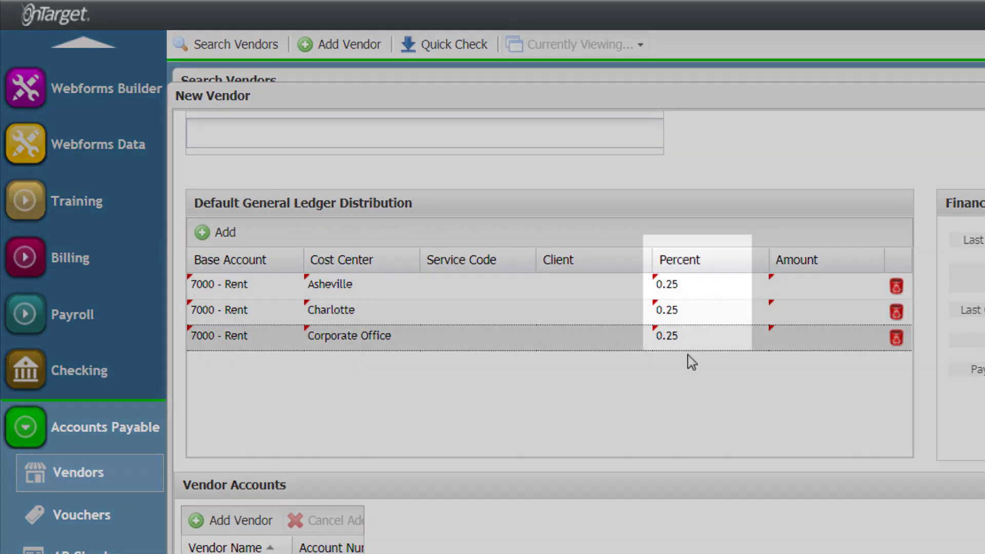
# Step: Add a 7000 - Rent distribution line for the Lenoir cost center with percent 0.25
pyautogui.click(219, 234)
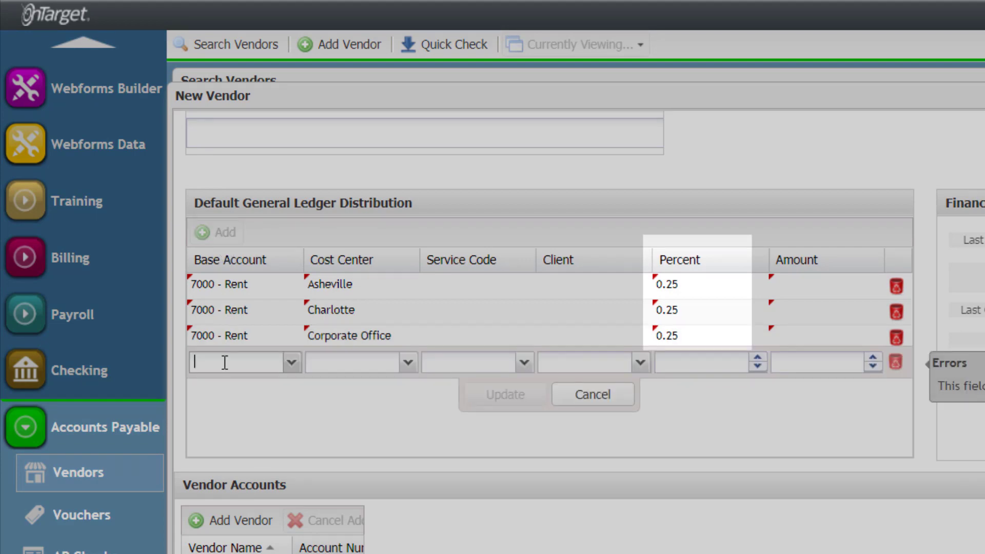
pyautogui.write('700')
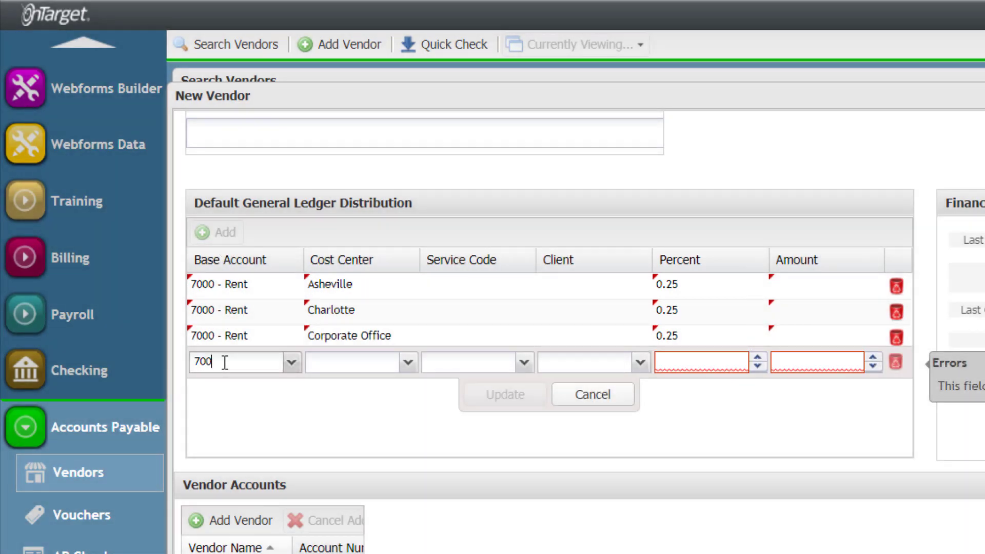
pyautogui.click(233, 432)
pyautogui.click(408, 363)
pyautogui.click(354, 553)
pyautogui.click(696, 359)
pyautogui.write('0.25')
pyautogui.click(503, 396)
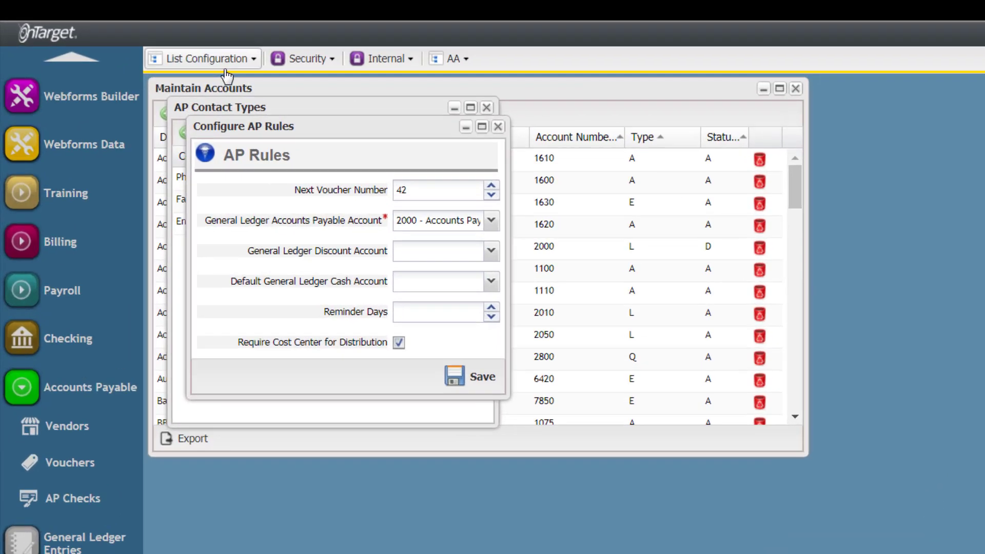
# Step: Open the Accounts Payable settings in the list configuration
pyautogui.click(226, 61)
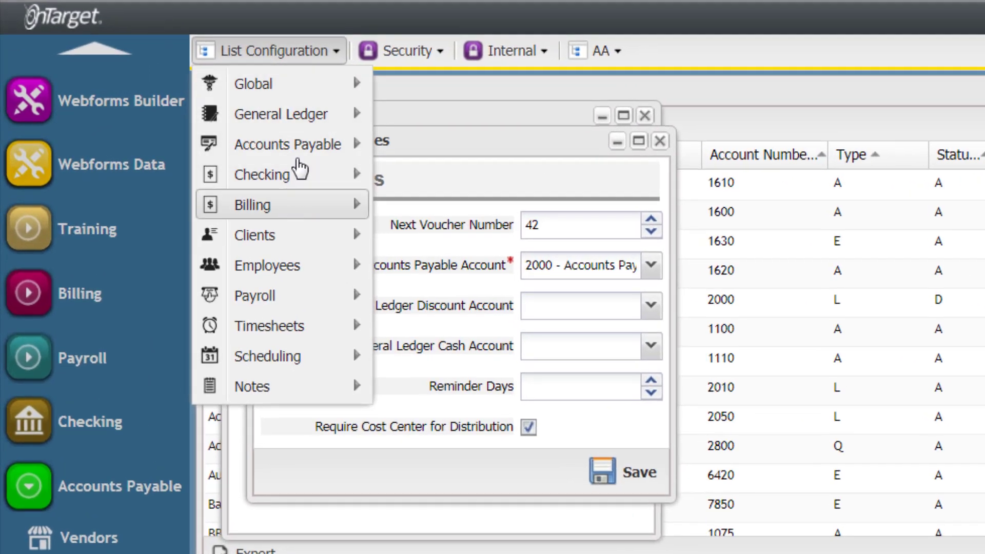
pyautogui.moveTo(225, 129)
pyautogui.click(421, 149)
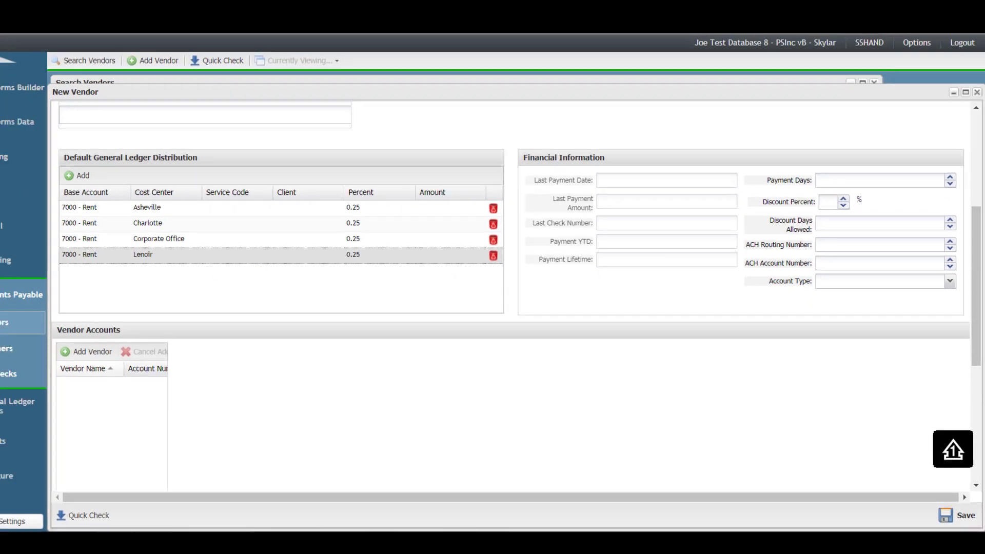
# Step: Open a blank vendor form under Vendor Accounts, review its fields, and close the new vendor's record
pyautogui.scroll(-3, 981, 312)
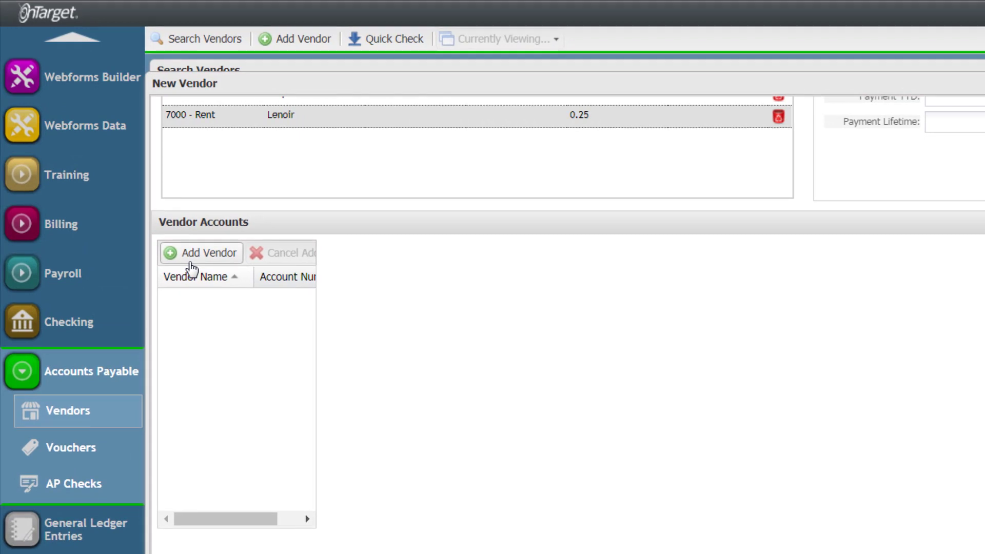
pyautogui.click(128, 217)
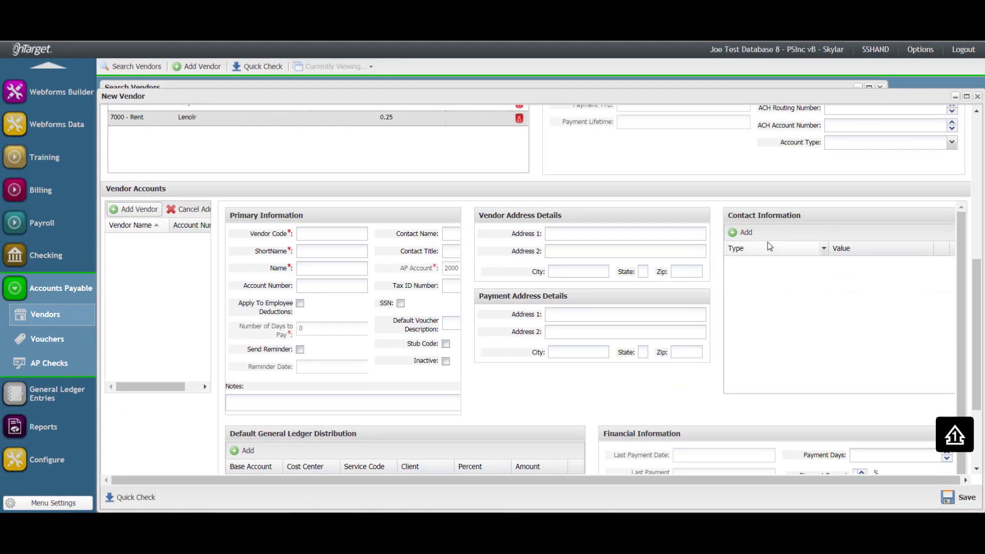
pyautogui.scroll(-3, 492, 288)
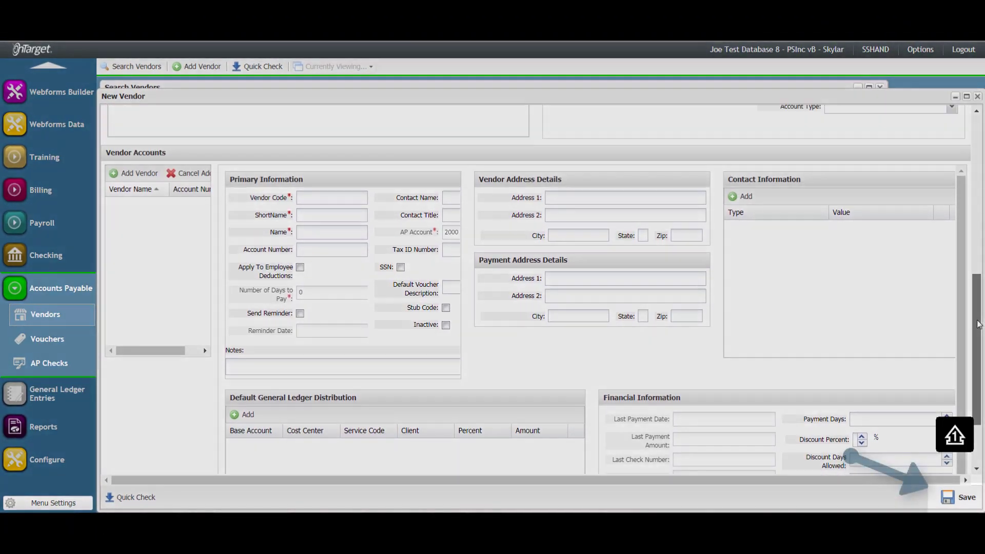
pyautogui.moveTo(979, 324); pyautogui.dragTo(979, 293)
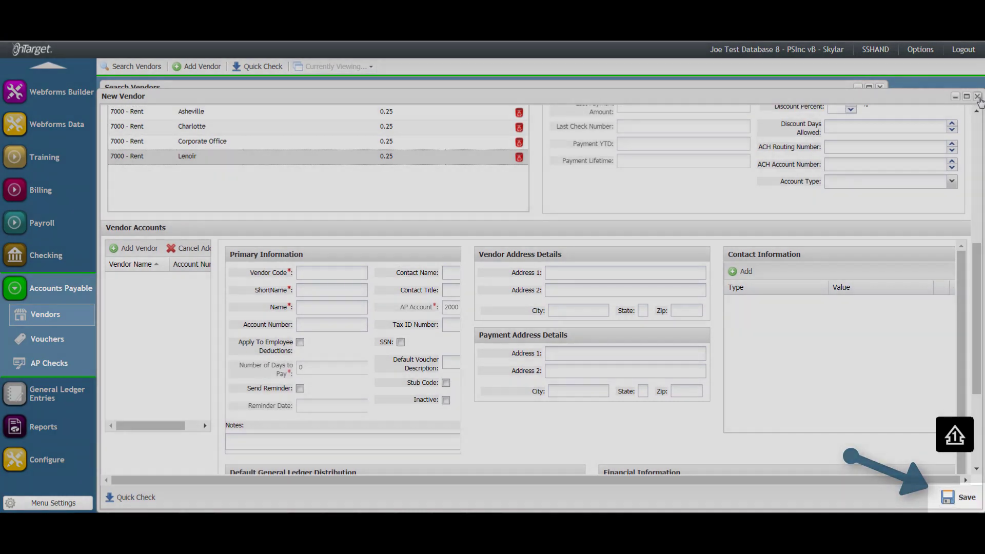
pyautogui.click(978, 97)
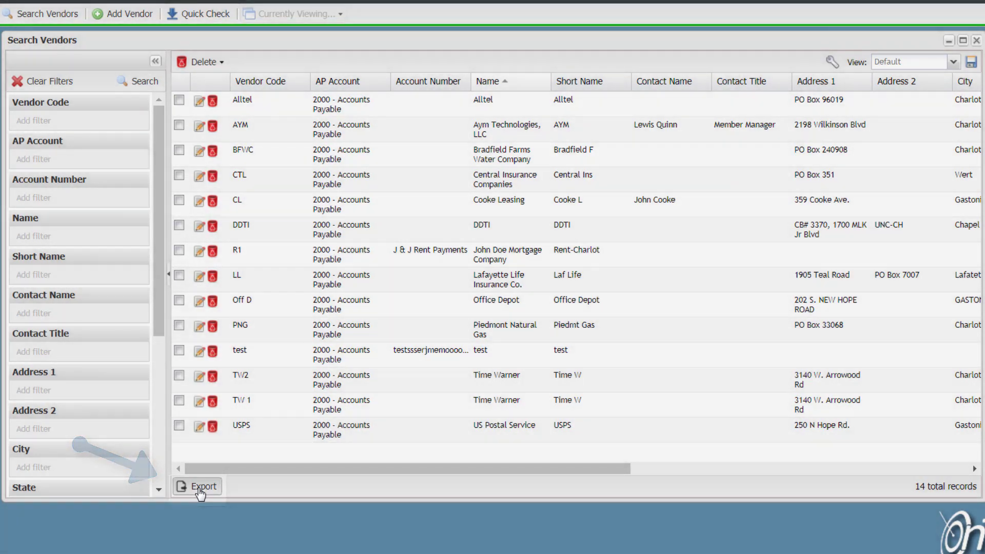
# Step: Preview the vendor list export, view its available file formats, and close the preview
pyautogui.click(200, 487)
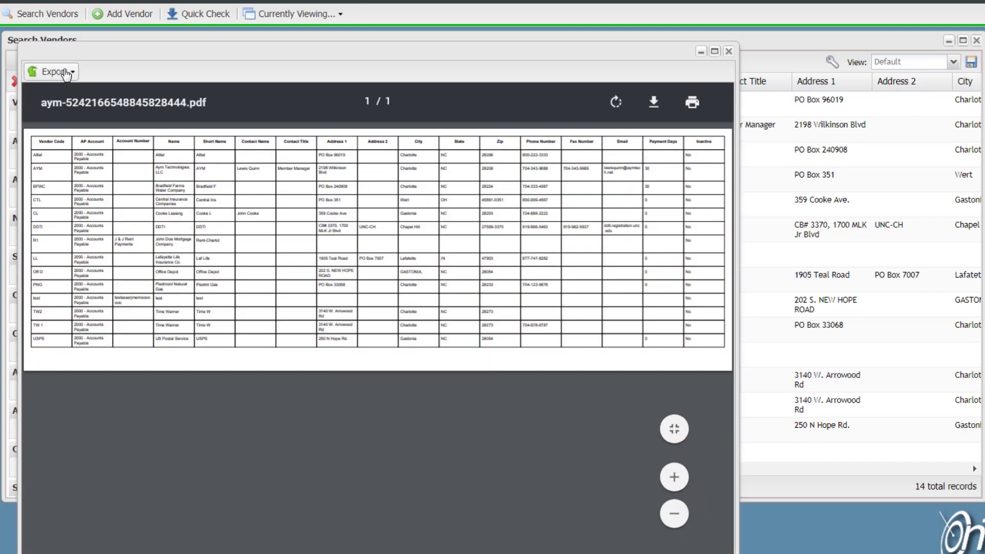
pyautogui.click(66, 75)
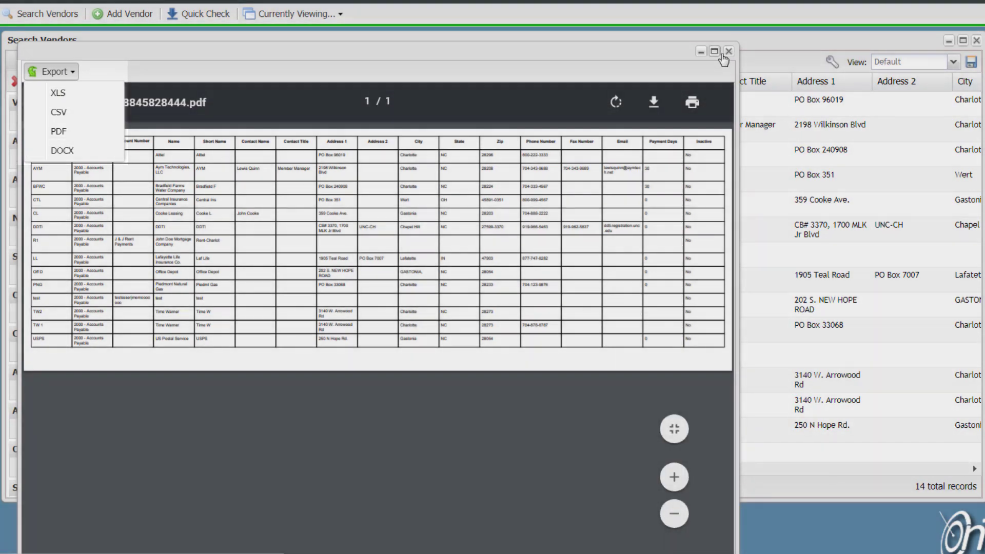
pyautogui.click(728, 51)
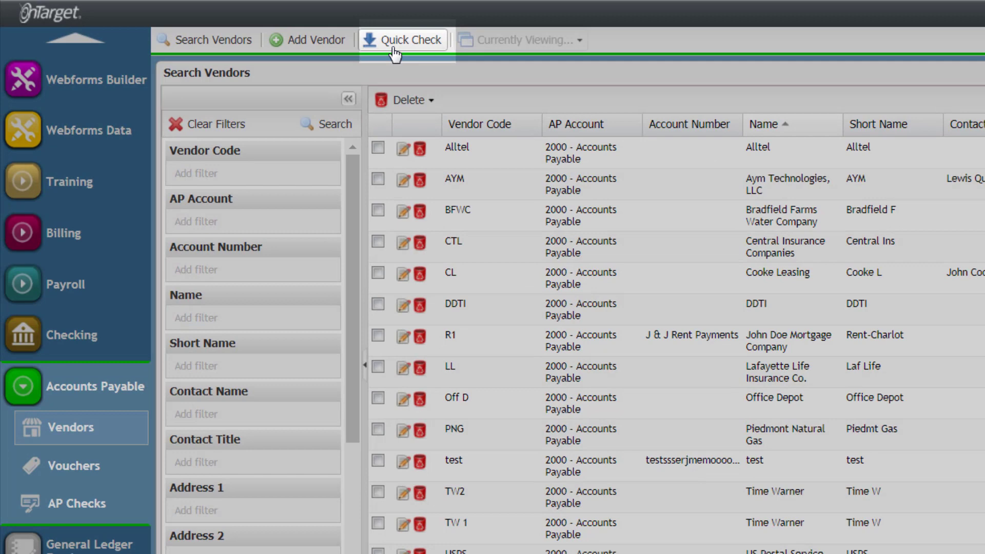
# Step: Start a quick check and choose John Doe Mortgage Company (Rent-Charlot) as the voucher's vendor
pyautogui.click(395, 51)
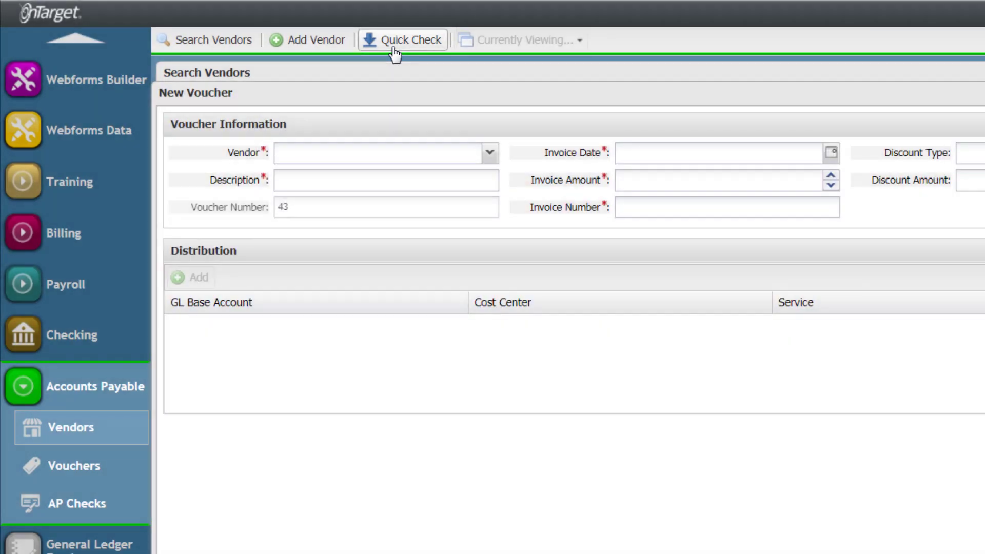
pyautogui.click(422, 154)
pyautogui.write('john')
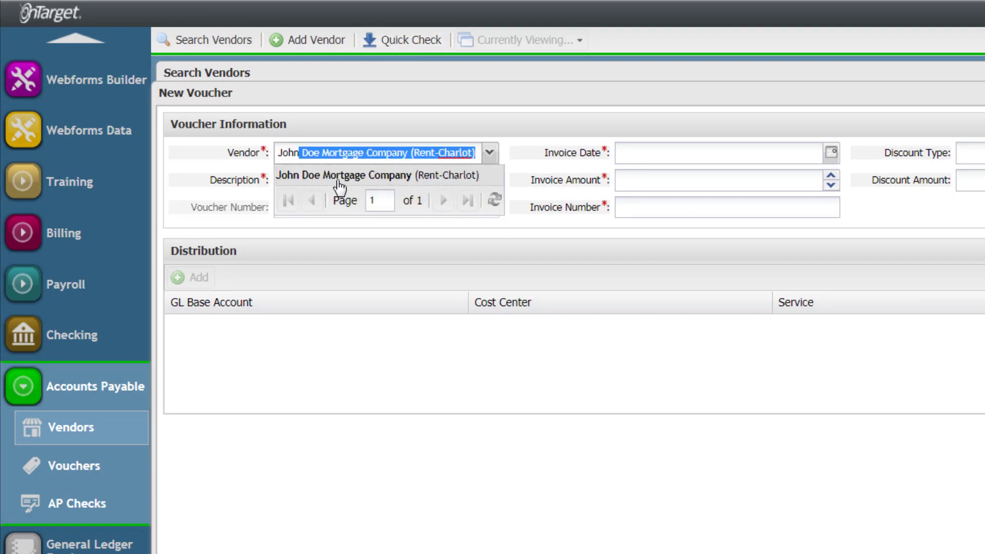
pyautogui.click(339, 188)
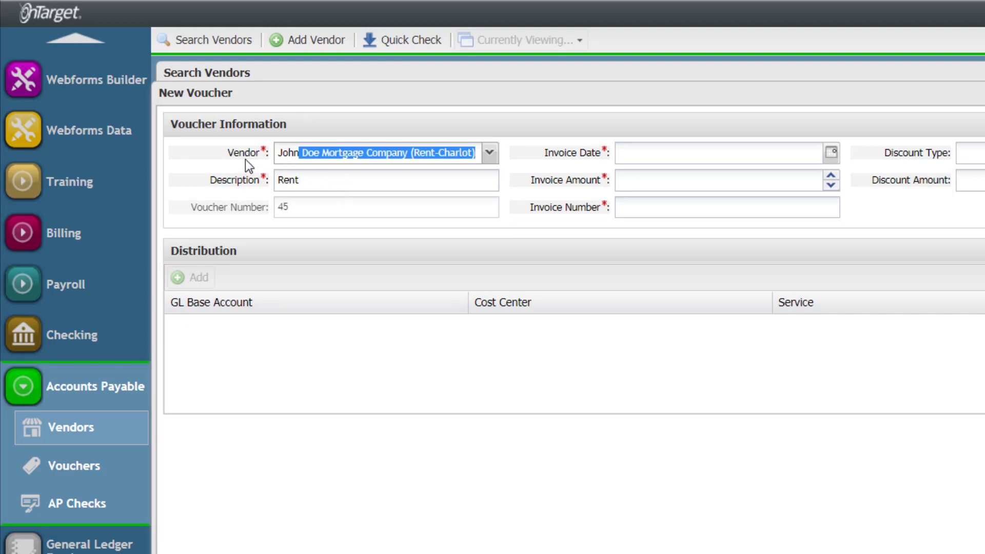
# Step: Change the voucher description to "Rent-December"
pyautogui.click(308, 182)
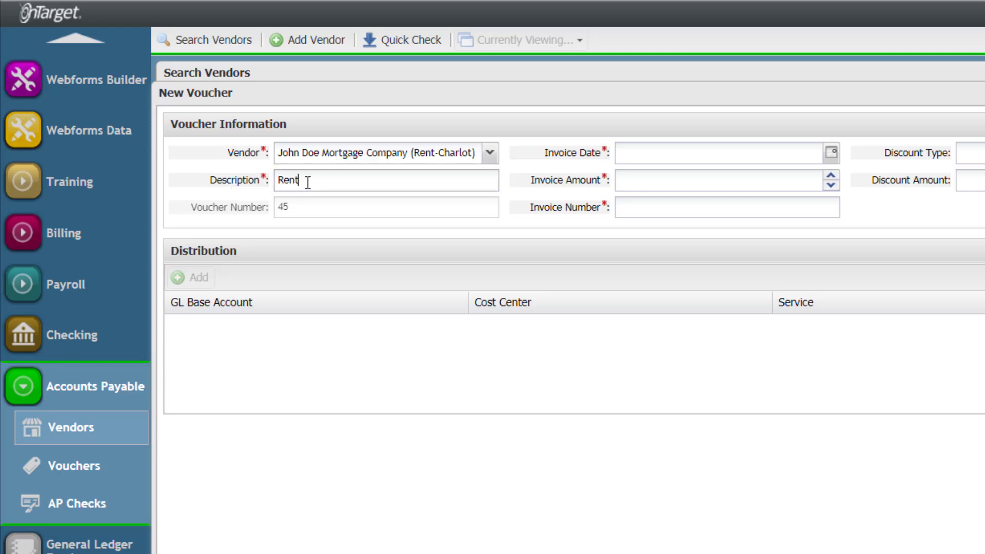
pyautogui.write('-Decembe')
pyautogui.press('BackSpace')
pyautogui.press('BackSpace')
pyautogui.press('BackSpace')
pyautogui.press('BackSpace')
pyautogui.press('BackSpace')
pyautogui.press('BackSpace')
pyautogui.press('BackSpace')
pyautogui.press('BackSpace')
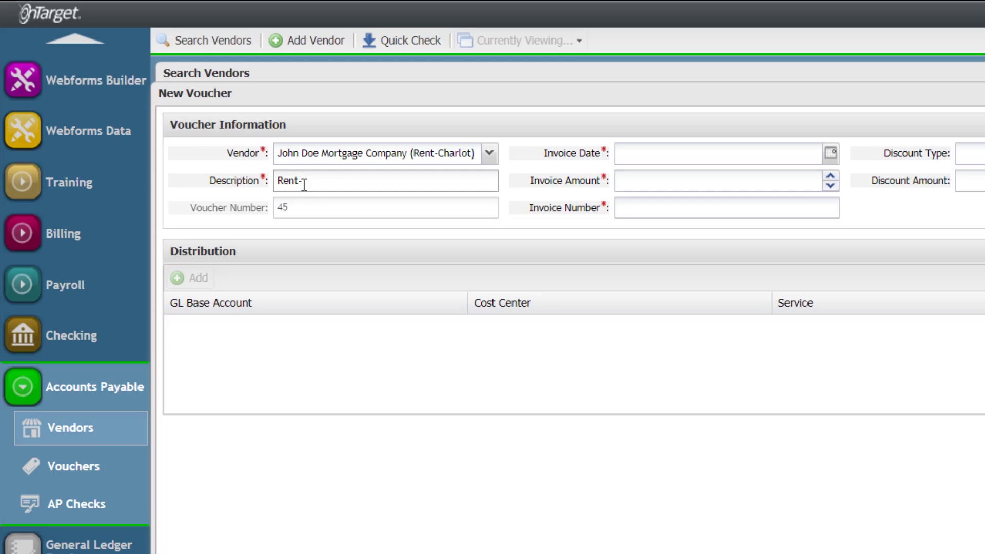
pyautogui.write('December')
# Step: Set the invoice date to 12/15/2017, amount to 500.00 and invoice number to 123, and calculate the voucher's distribution
pyautogui.click(830, 155)
pyautogui.click(754, 262)
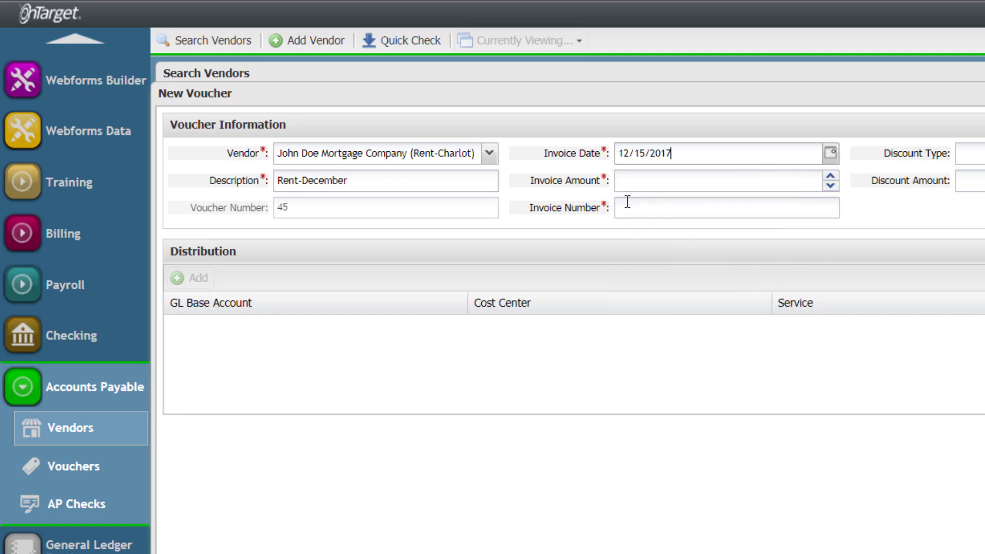
pyautogui.click(776, 182)
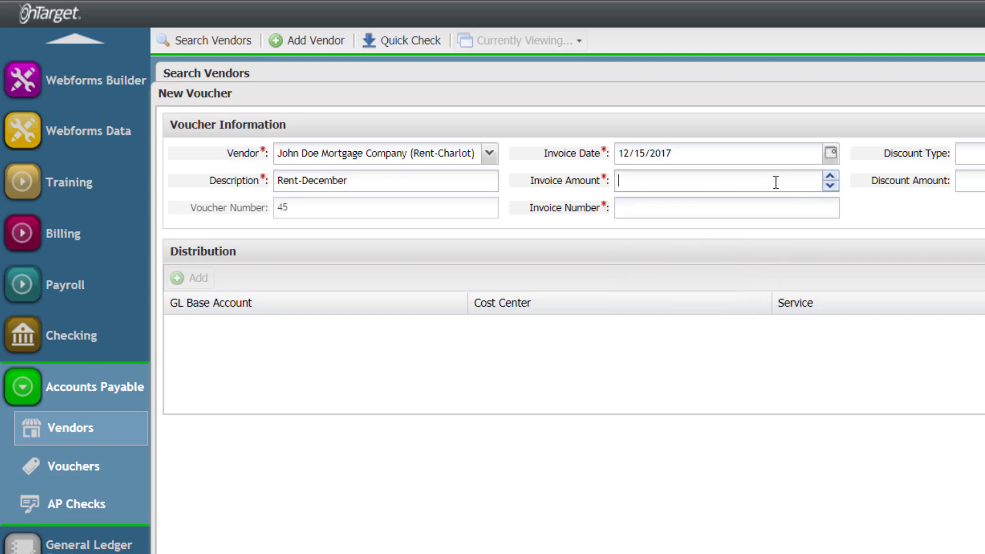
pyautogui.write('500.00')
pyautogui.click(747, 214)
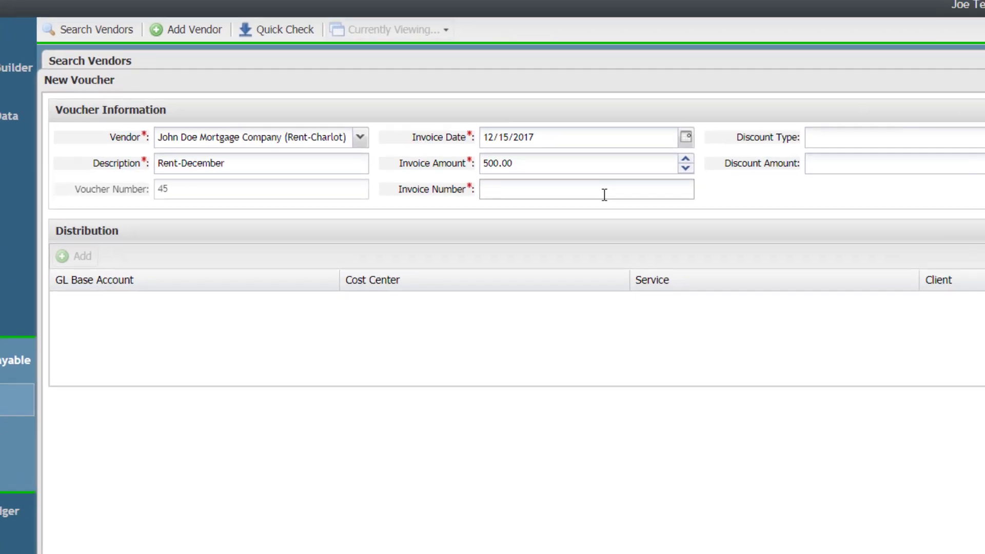
pyautogui.write('123')
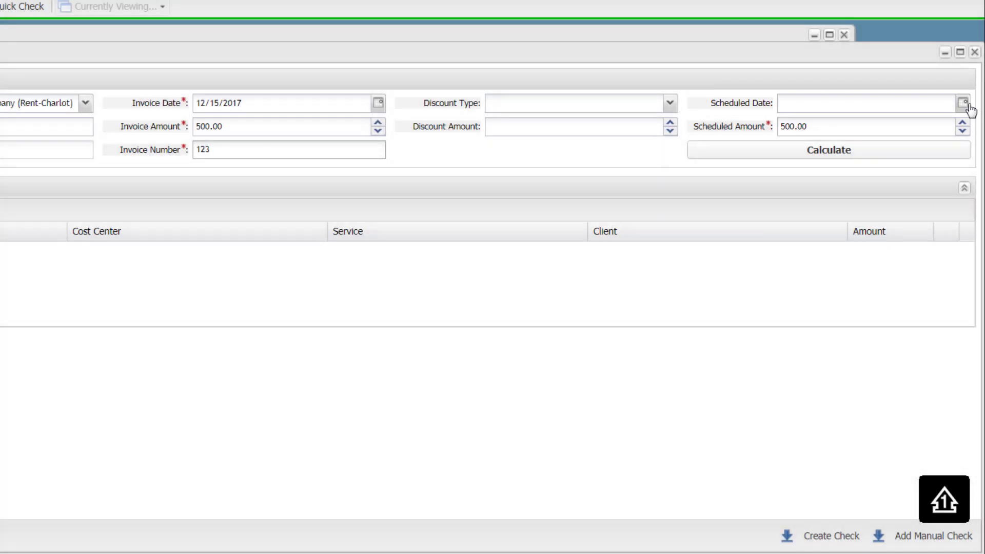
pyautogui.click(941, 154)
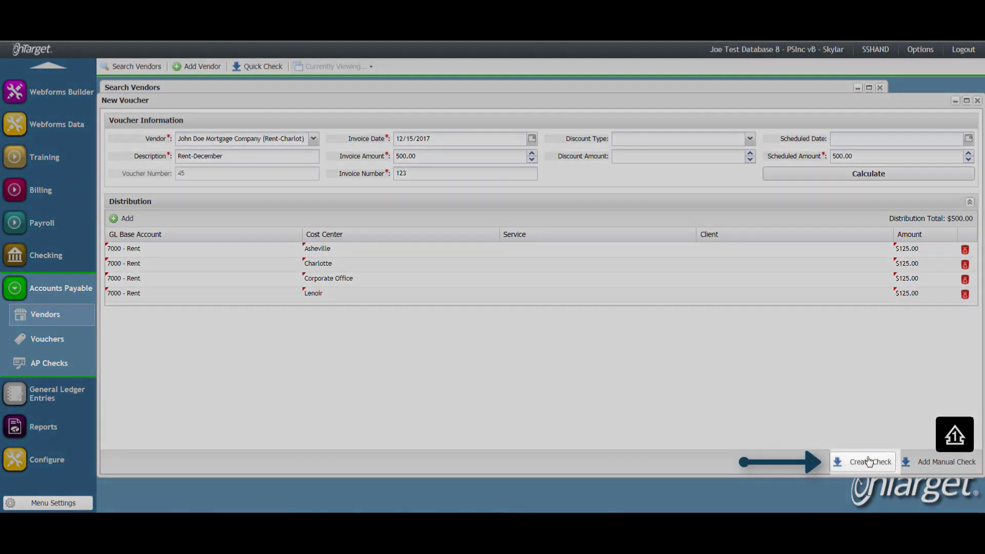
# Step: Create the check from cash account 1000 - Cash with posting date 12/18/2017, and view and close the GL Post Report
pyautogui.click(868, 462)
pyautogui.click(556, 244)
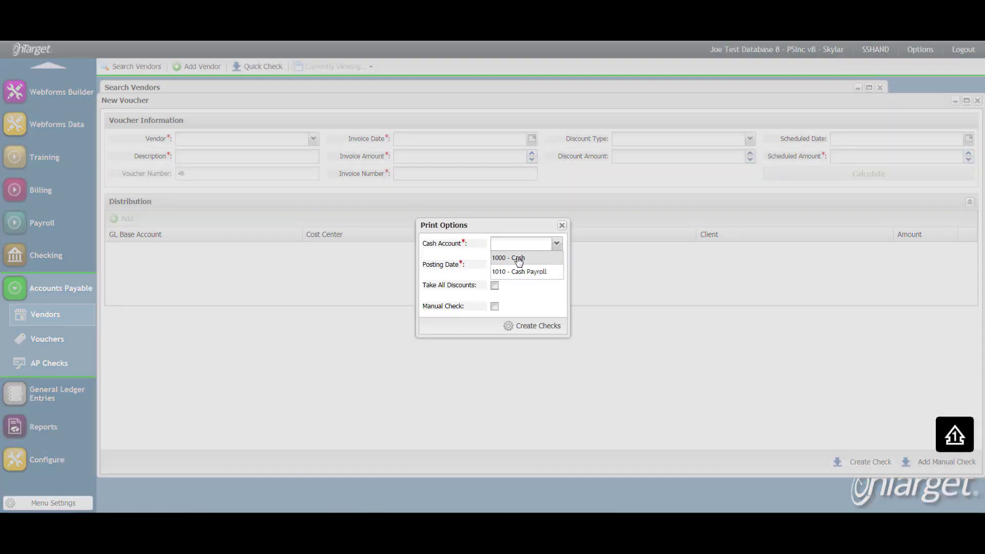
pyautogui.click(519, 259)
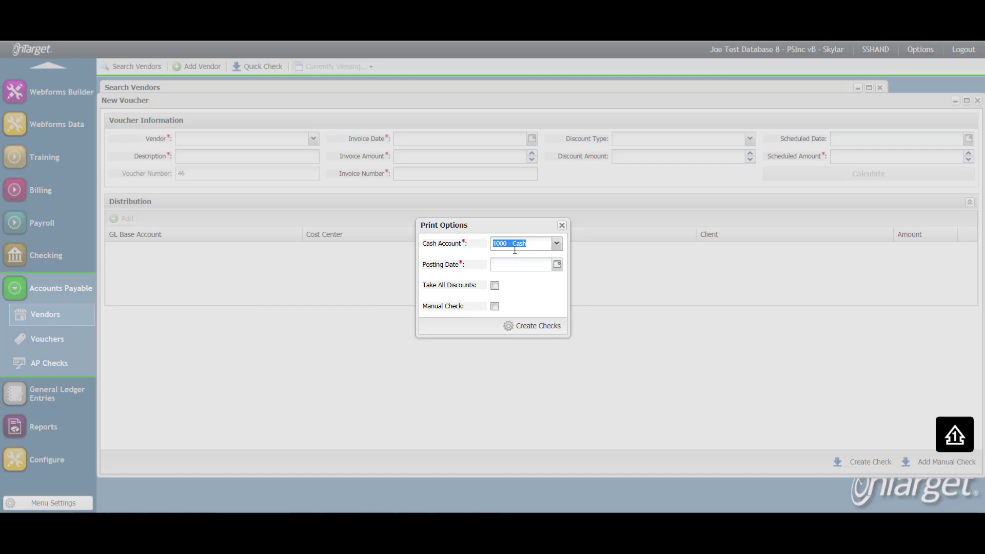
pyautogui.click(557, 265)
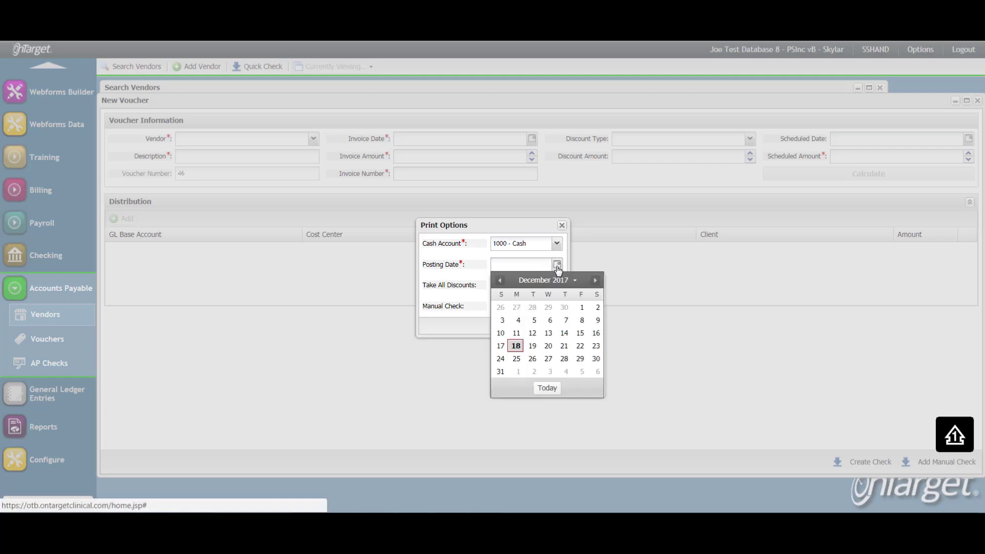
pyautogui.click(513, 349)
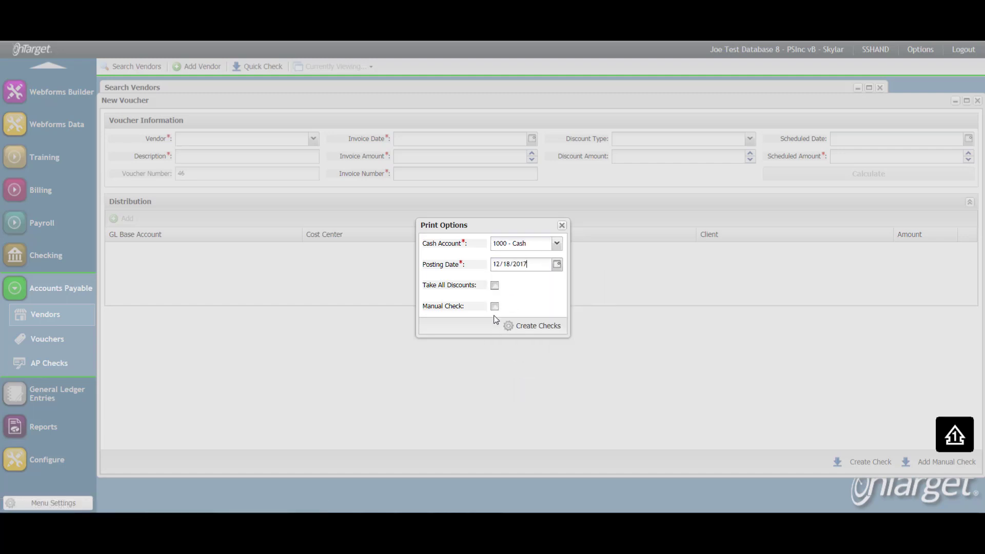
pyautogui.click(523, 329)
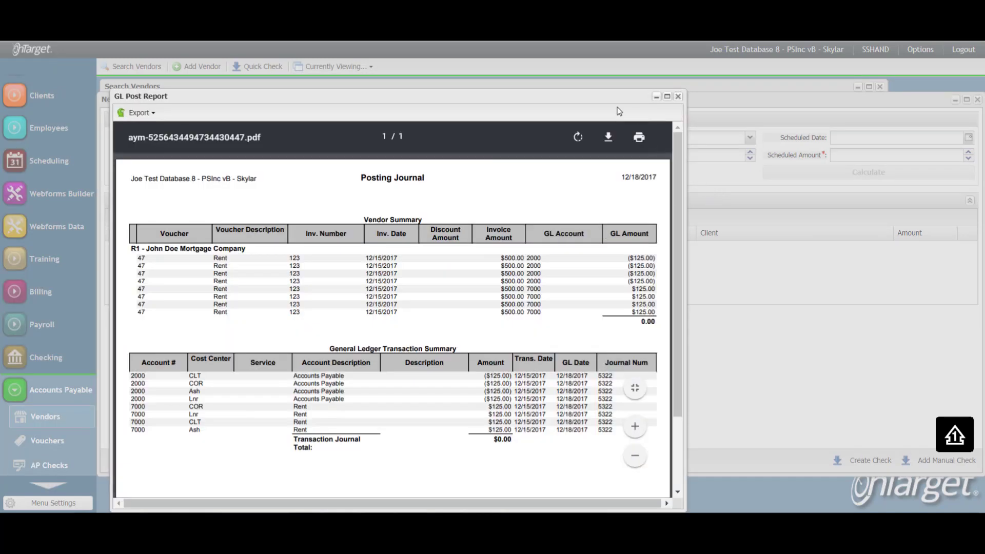
pyautogui.moveTo(610, 97); pyautogui.dragTo(910, 97)
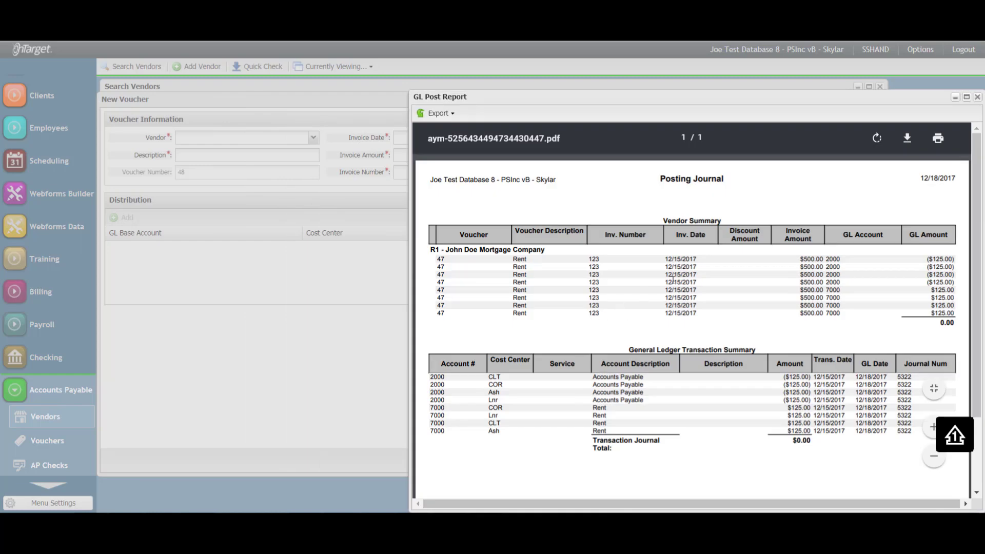
pyautogui.click(977, 97)
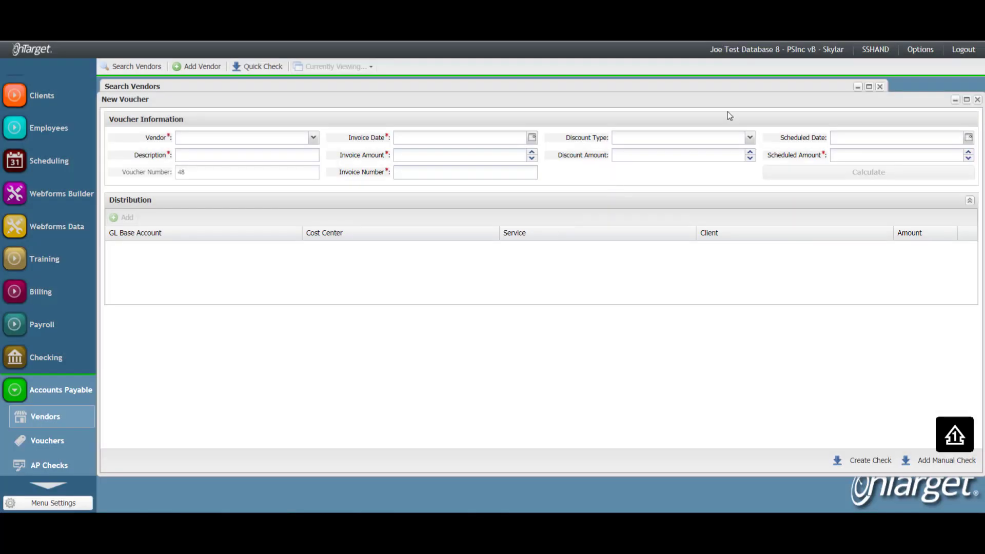
# Step: Open the Contact Support form from the support options
pyautogui.click(927, 53)
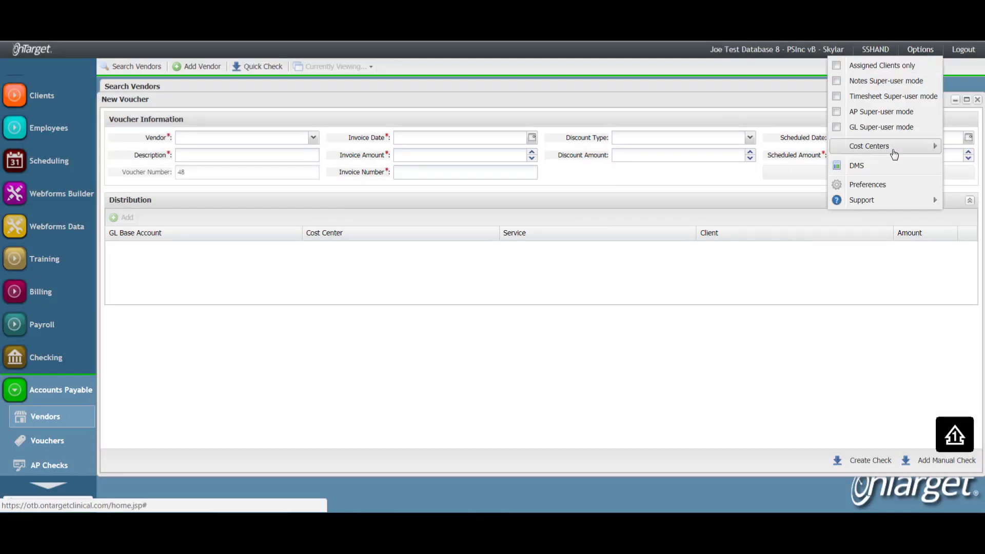
pyautogui.moveTo(891, 206)
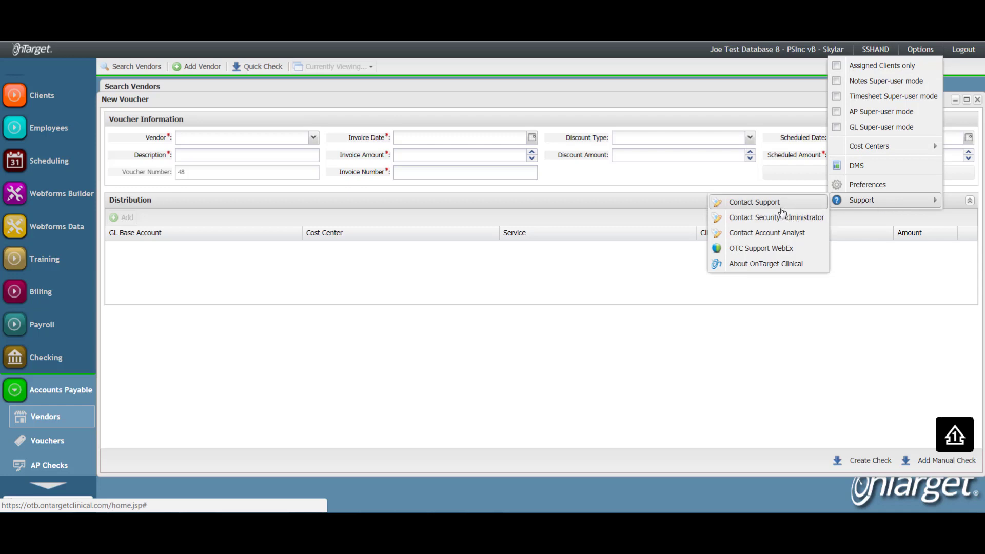
pyautogui.click(781, 209)
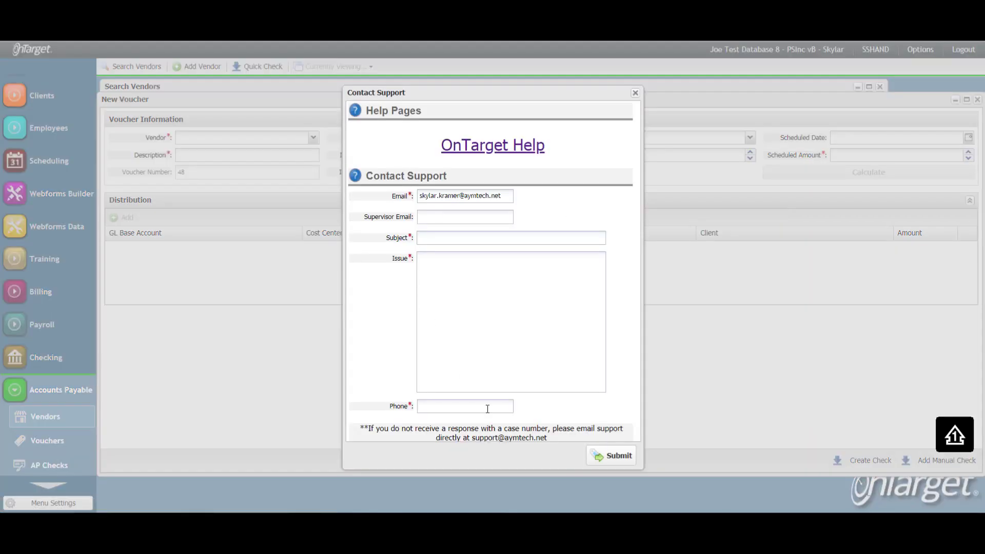